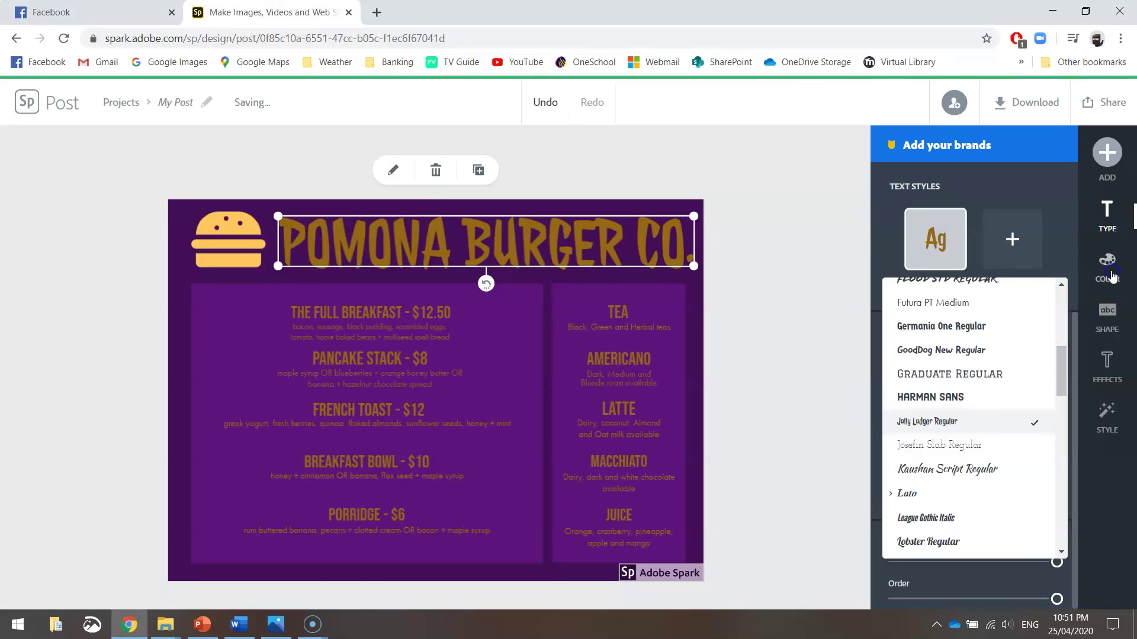
Recolour the "Pomona Burger Co." title light yellow
left_click(1095, 287)
scroll(1007, 445, "down", 8)
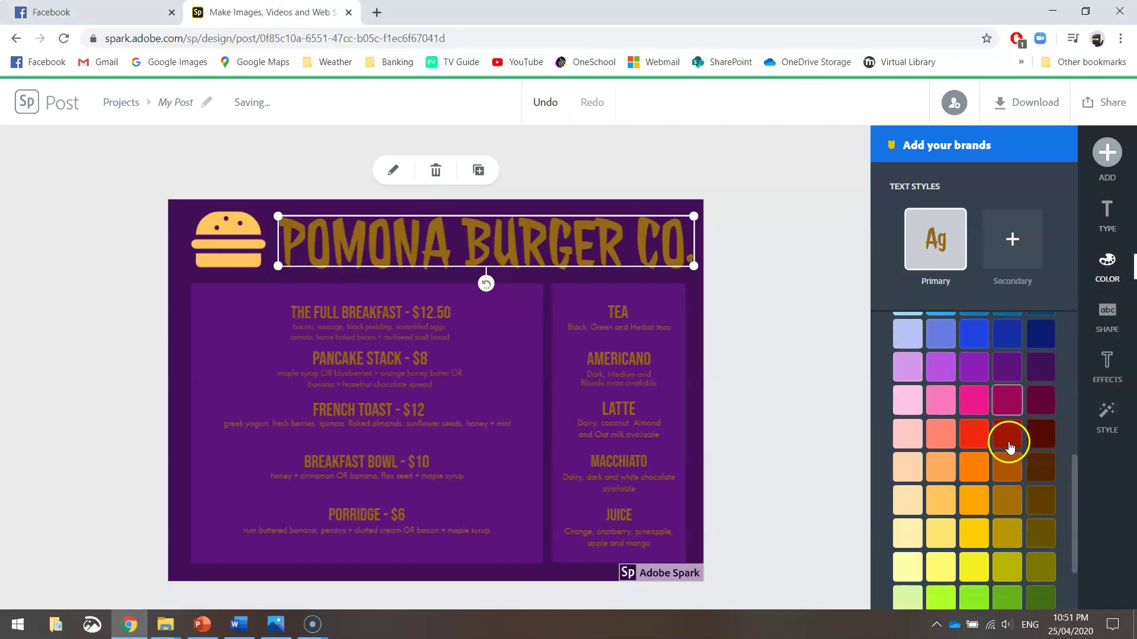
left_click(939, 483)
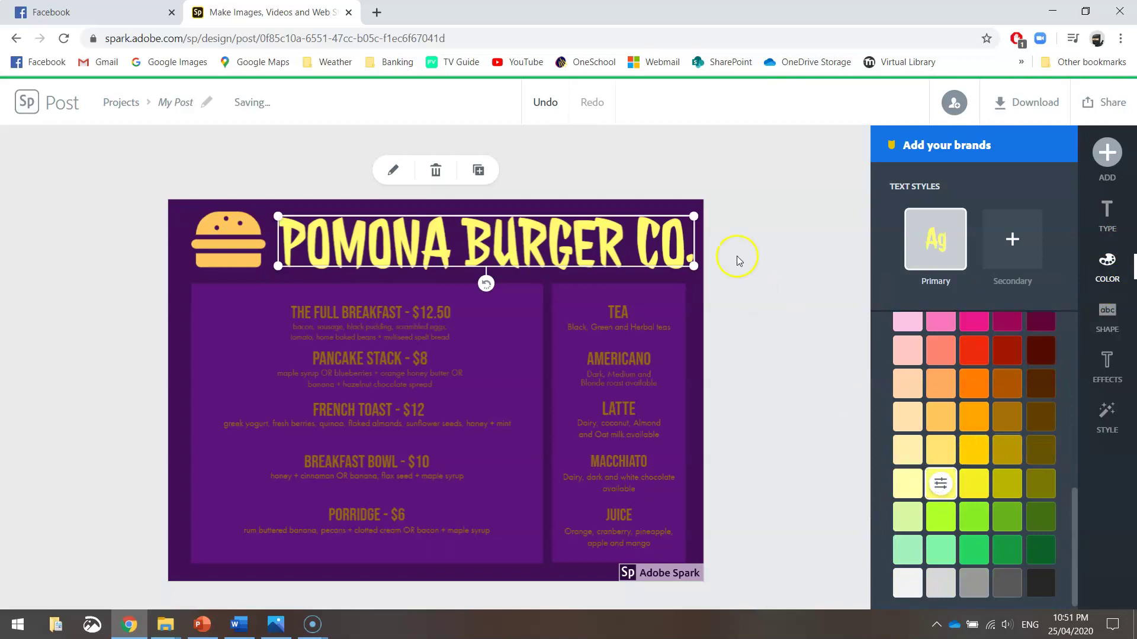
left_click(740, 204)
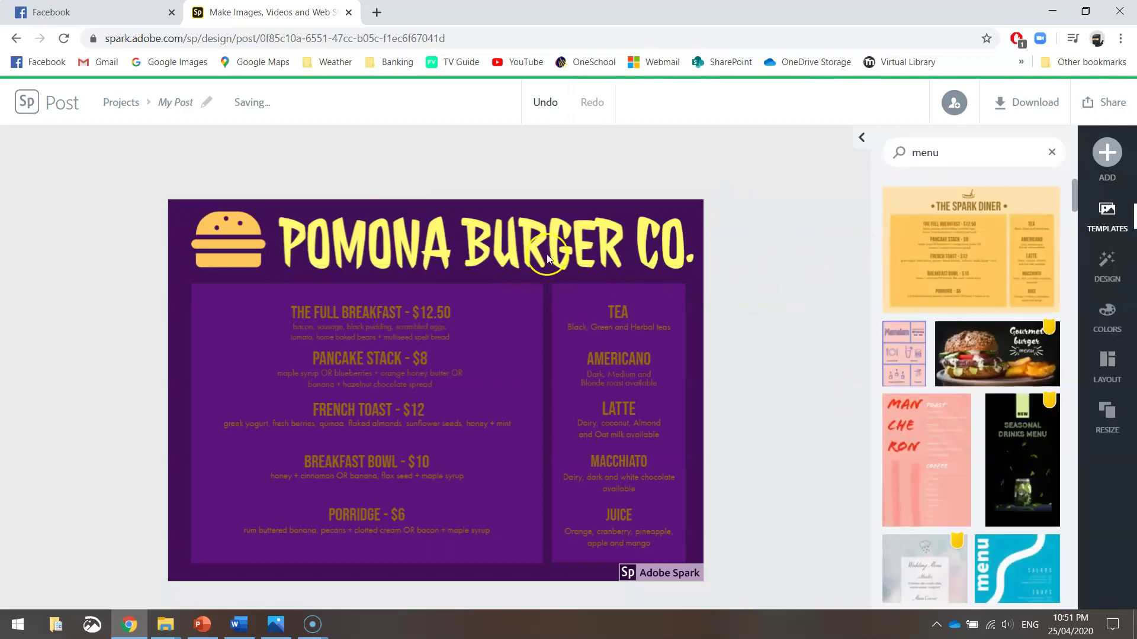
Slightly reduce the text size of the "Pomona Burger Co." title
left_click(527, 243)
left_click(1025, 459)
left_click(1024, 459)
key("Up")
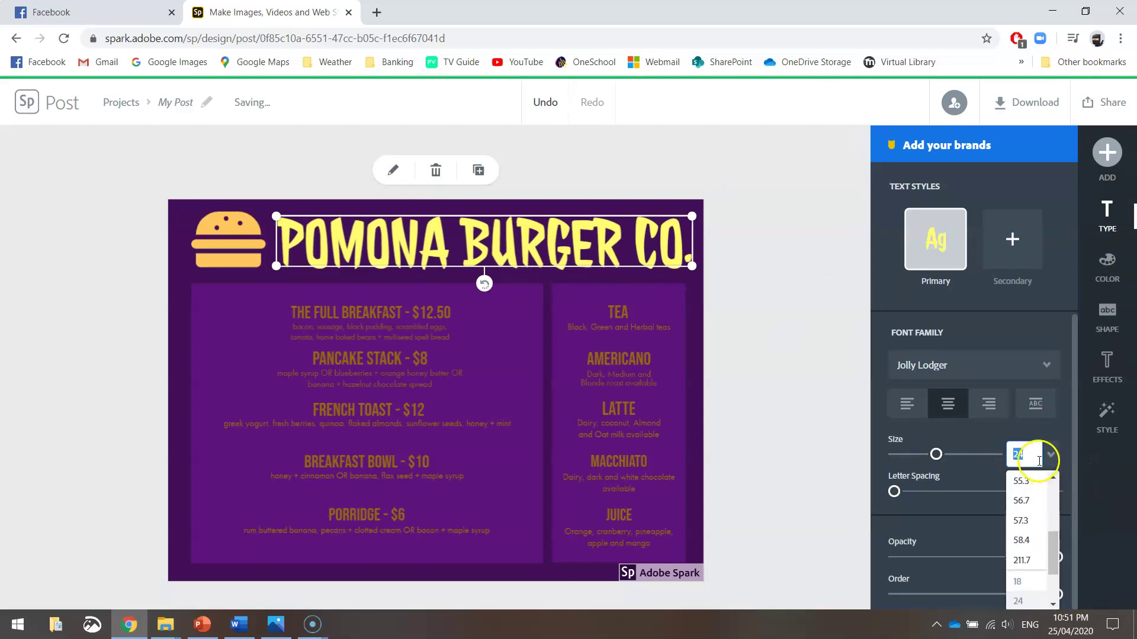
mouse_move(936, 454)
left_mouse_down()
mouse_move(926, 456)
mouse_move(951, 459)
left_mouse_up()
left_click(772, 274)
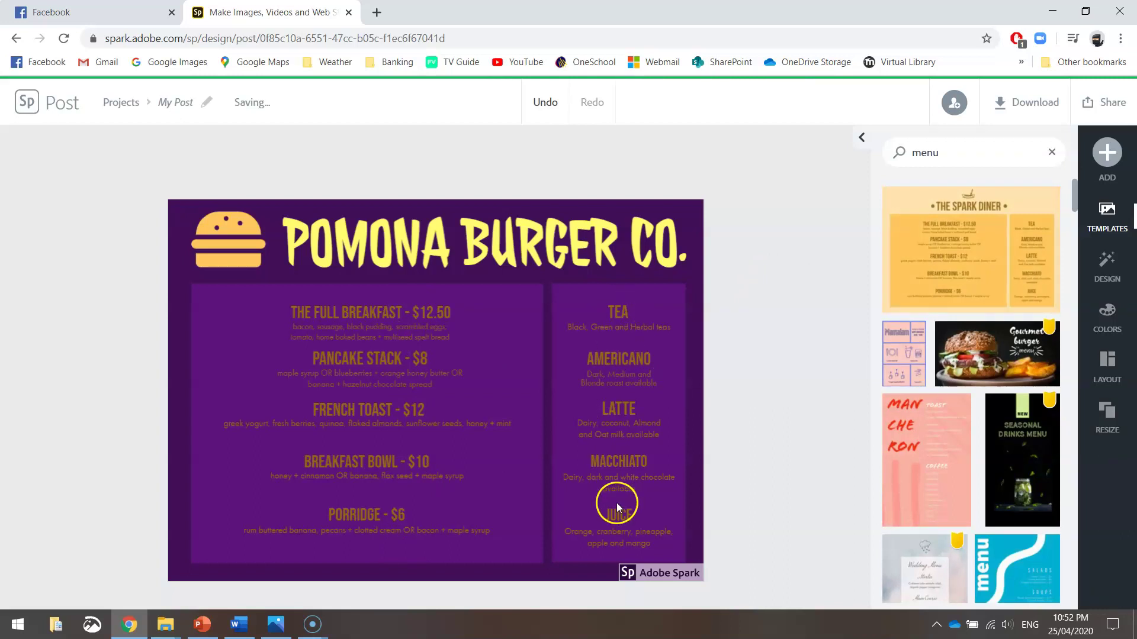
Check the burger names, prices and ingredients in the Pomona Burger Co Menu Word document, and return to the Adobe Spark design
key("alt+Tab")
key("alt+Tab")
key("alt+Tab")
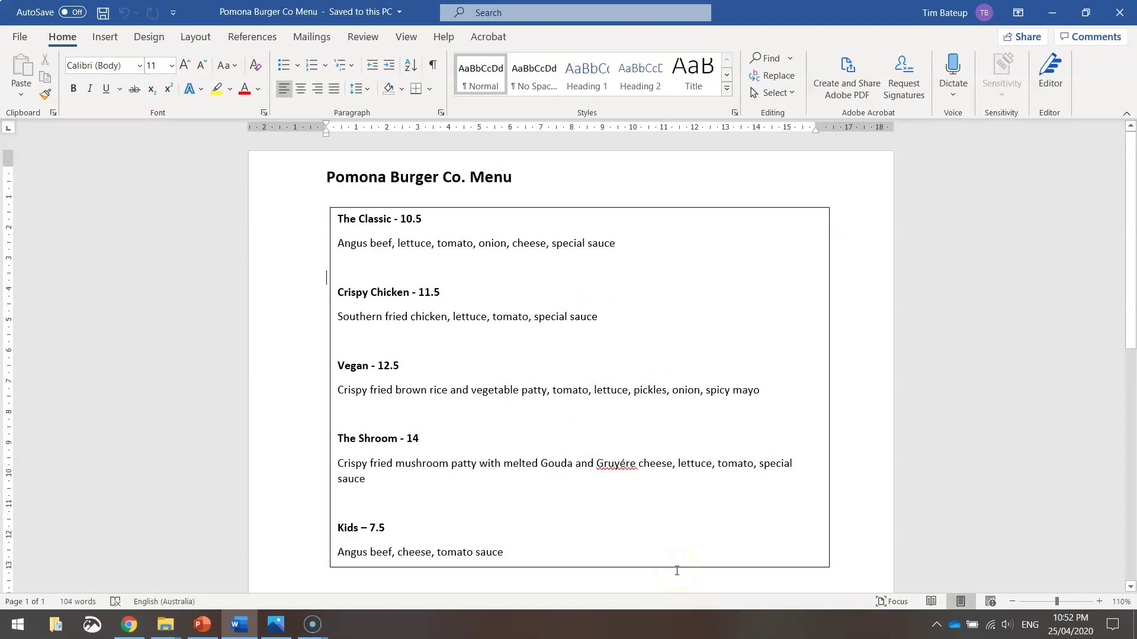
key("alt+Tab")
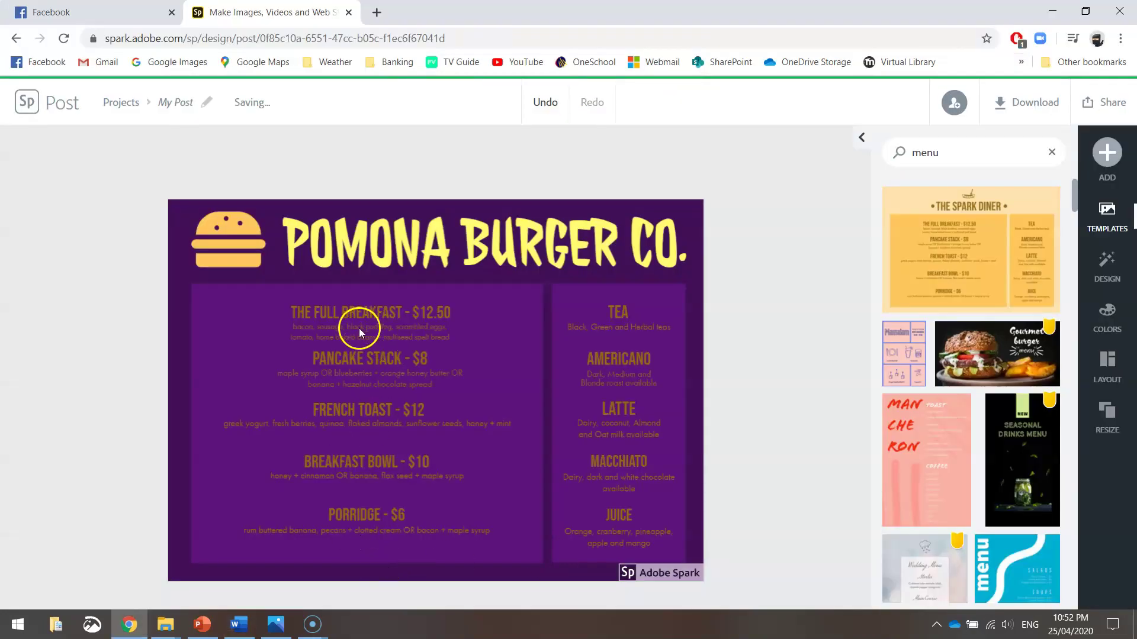
Recolour "The Full Breakfast" heading light orange and the ingredient description beneath it pale cream-orange
left_click(341, 318)
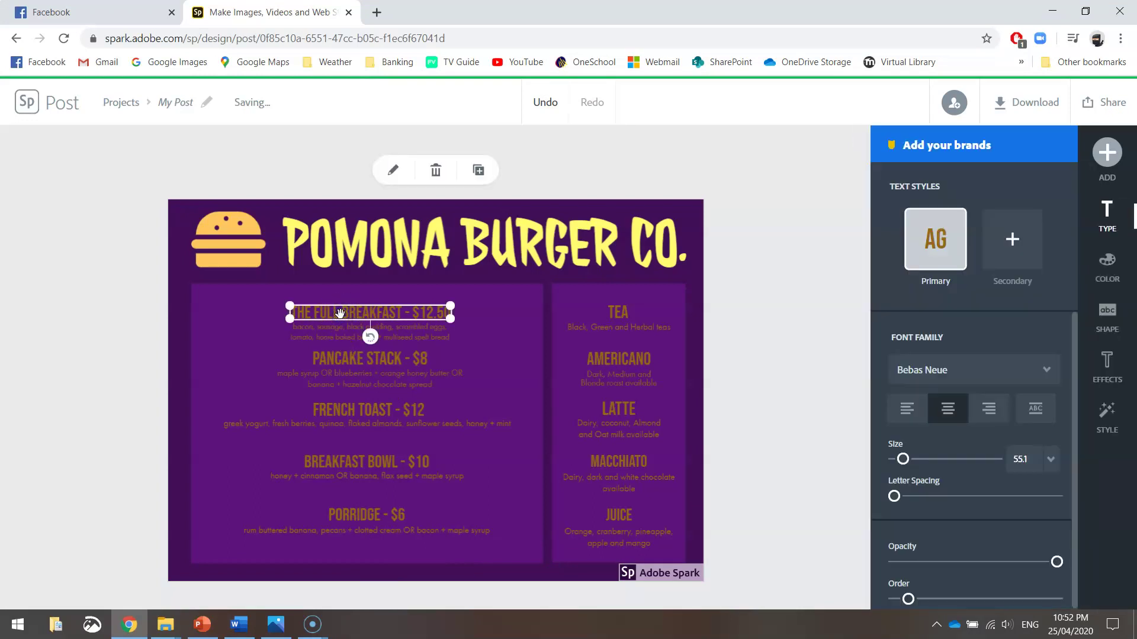
left_click(1107, 262)
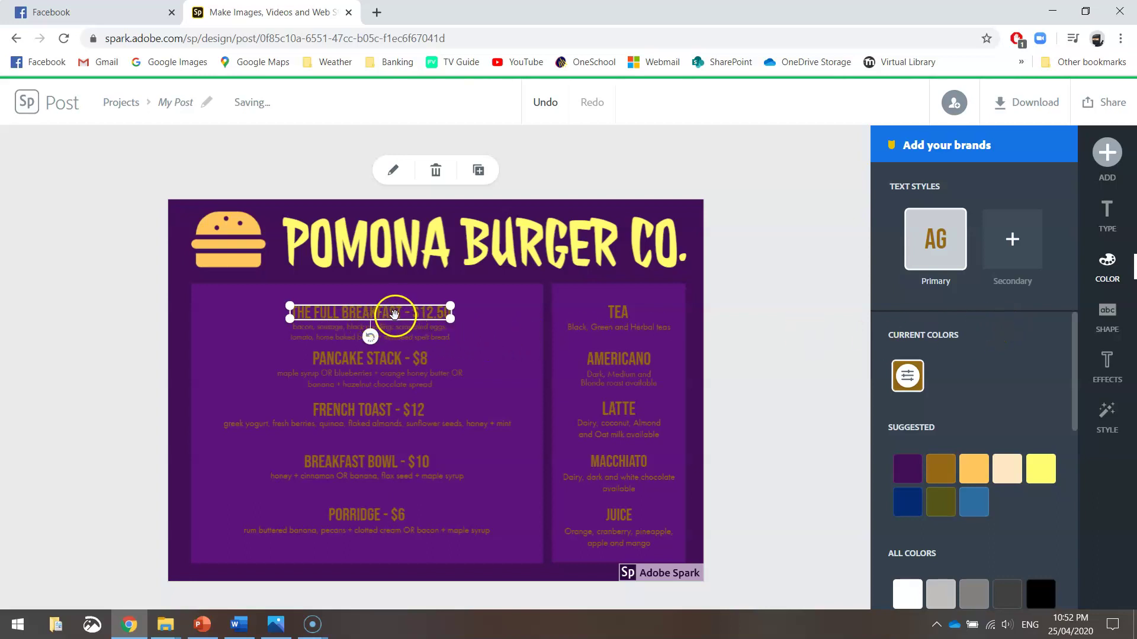
scroll(1023, 424, "down", 5)
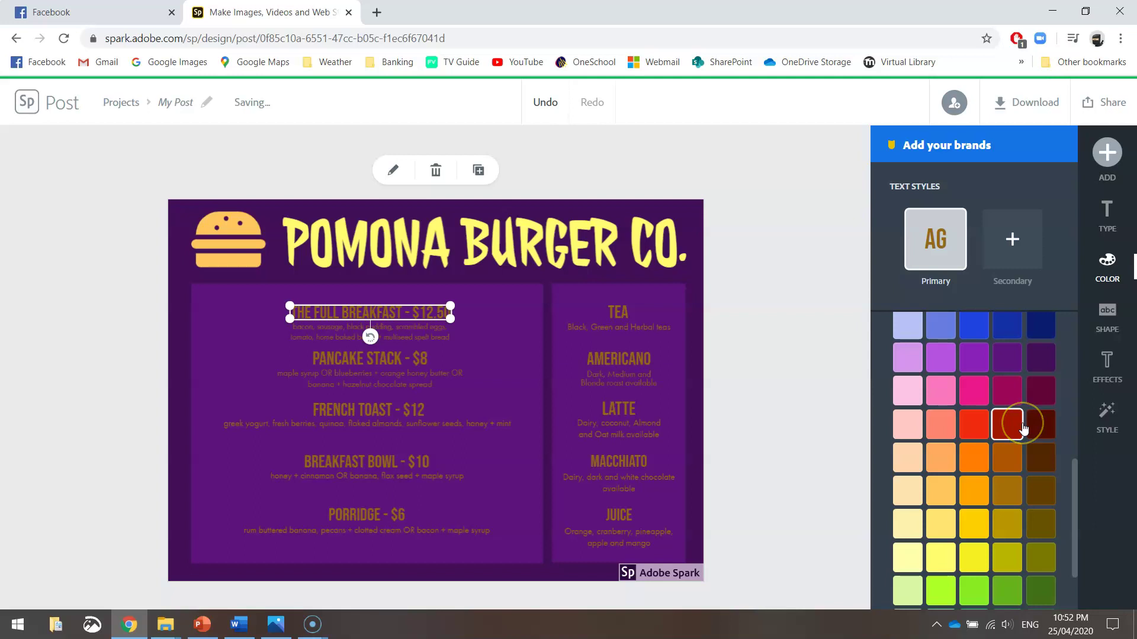
scroll(1023, 427, "down", 2)
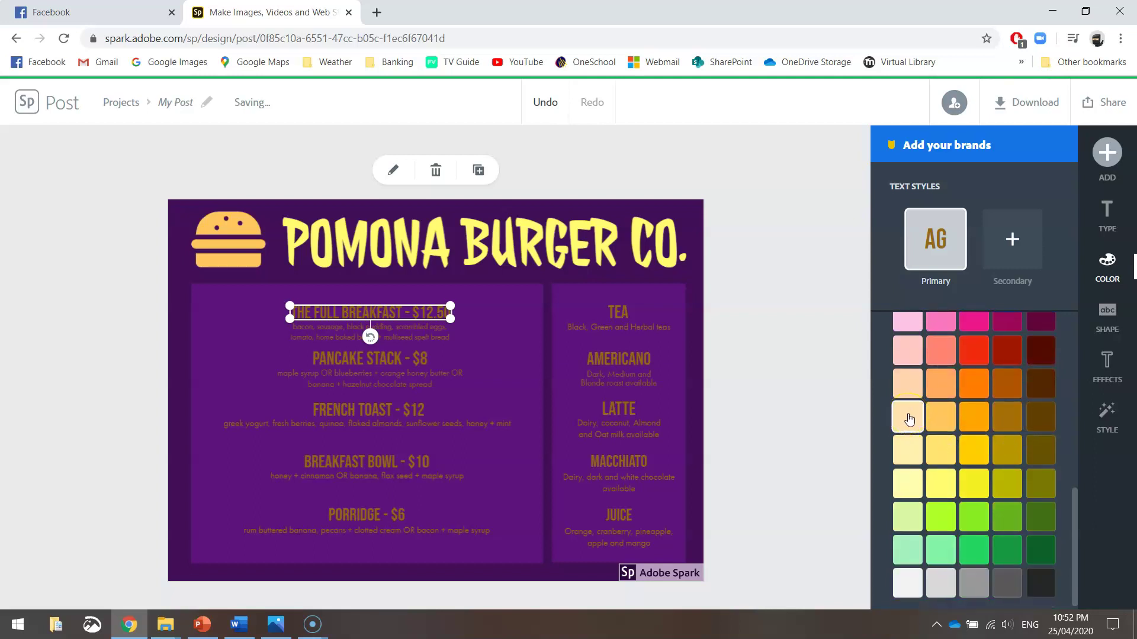
left_click(944, 418)
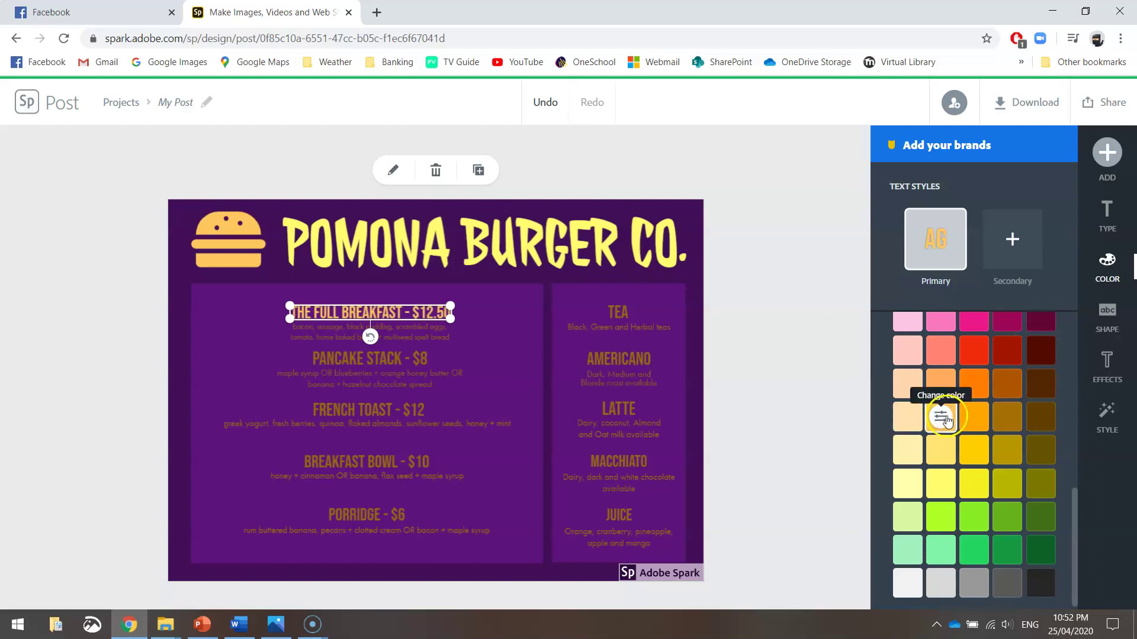
left_click(436, 340)
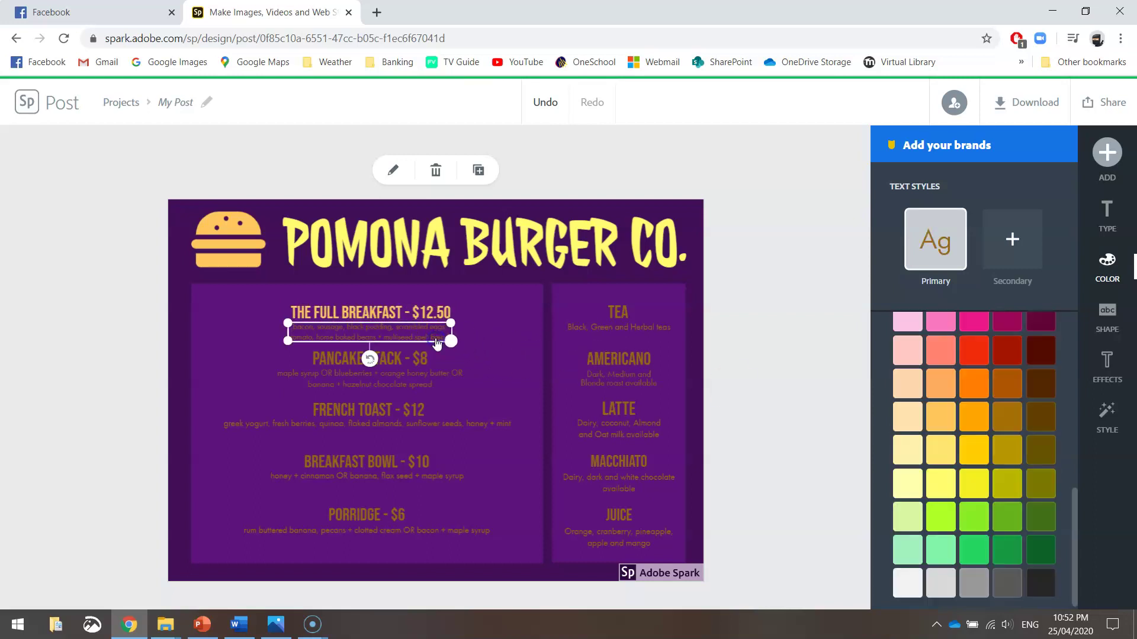
left_click(906, 418)
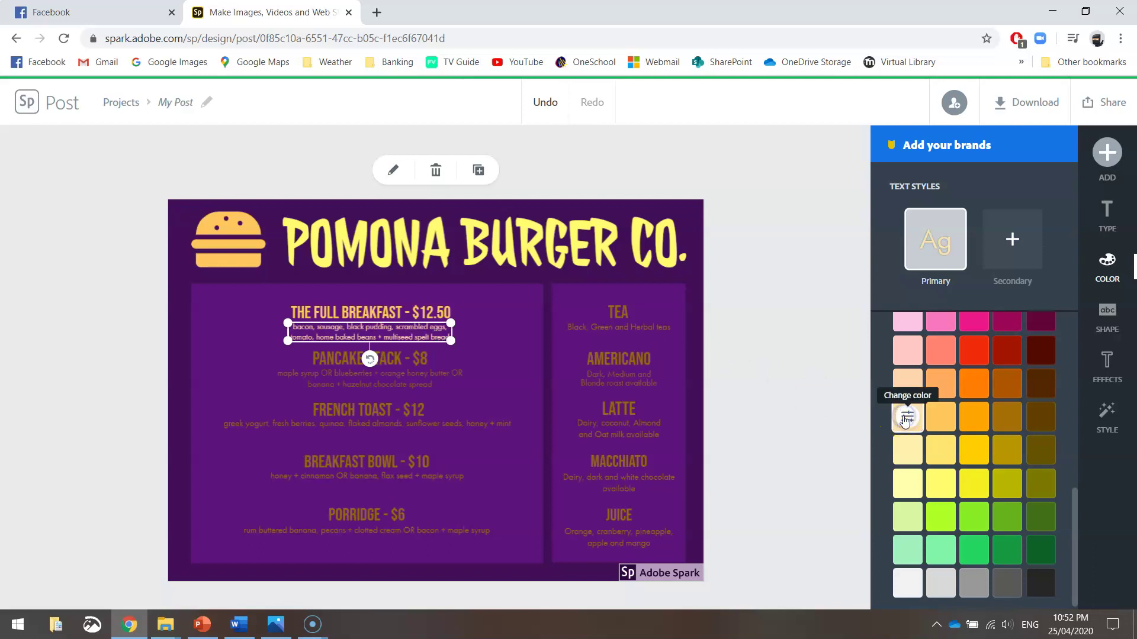
Recolour the Pancake Stack, French Toast, Breakfast Bowl and Porridge headings the same light orange as the first heading
left_click(418, 357)
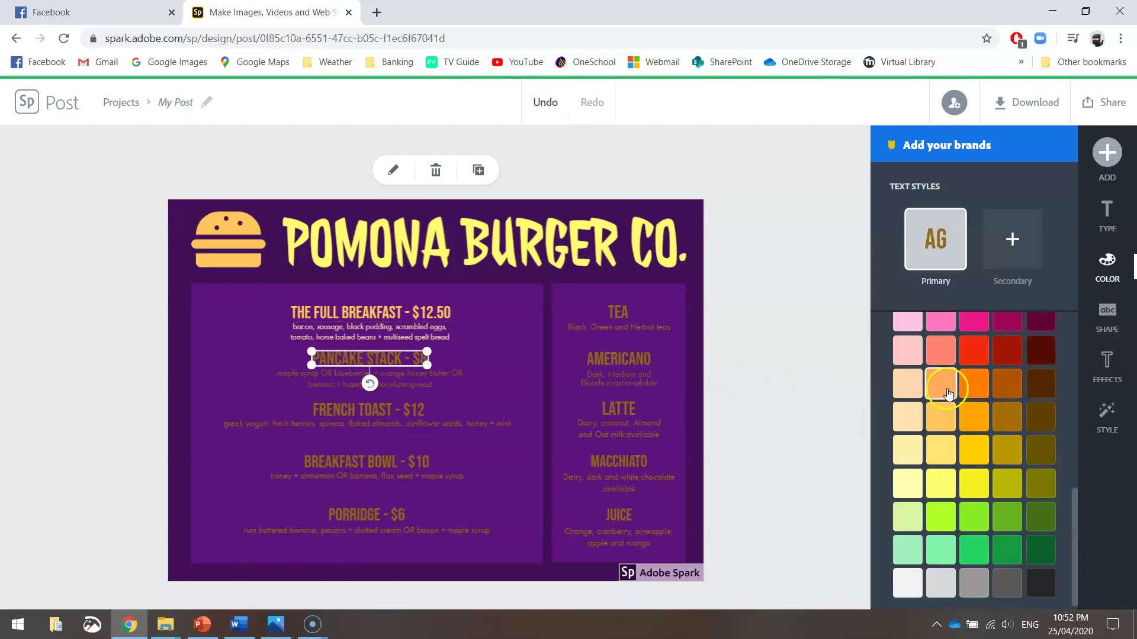
left_click(944, 390)
left_click(414, 409)
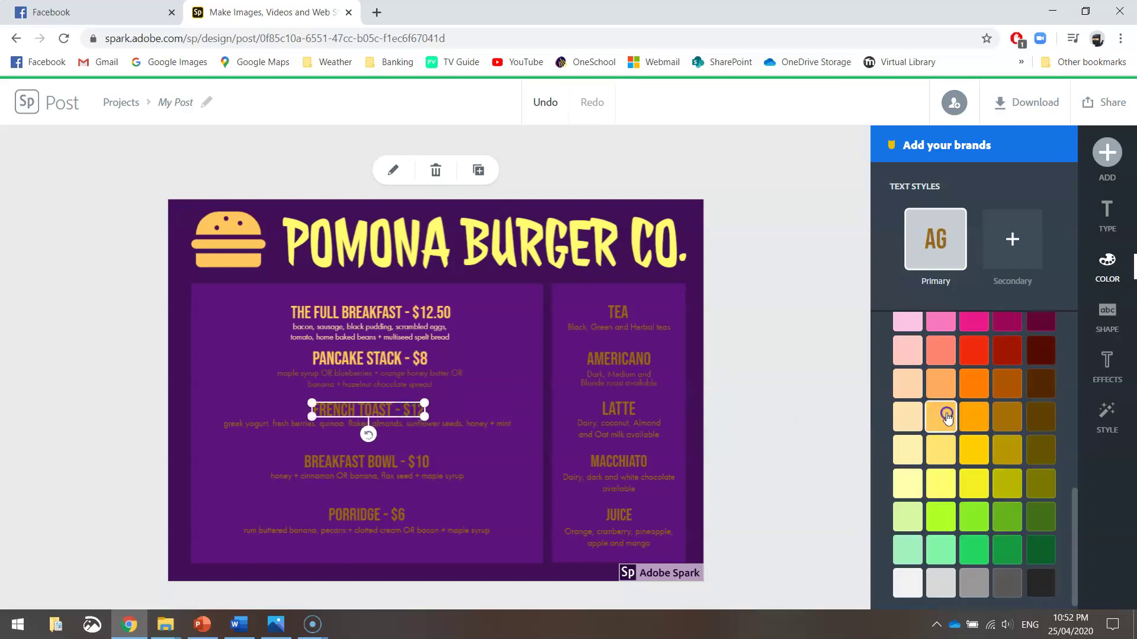
left_click(941, 417)
left_click(420, 469)
left_click(940, 452)
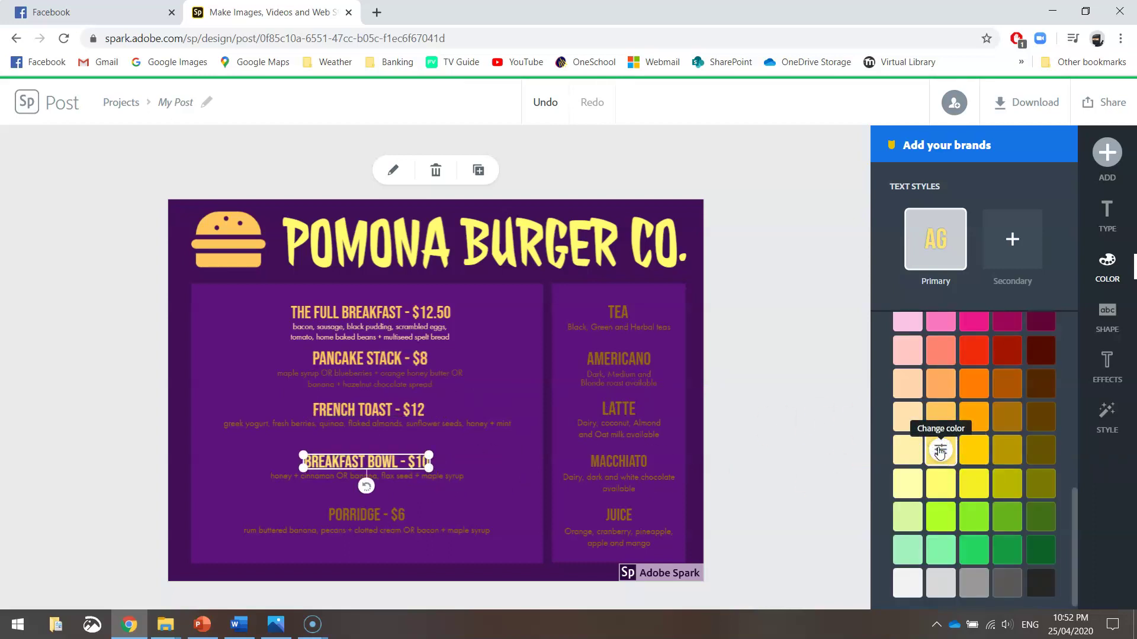
left_click(941, 416)
left_click(466, 481)
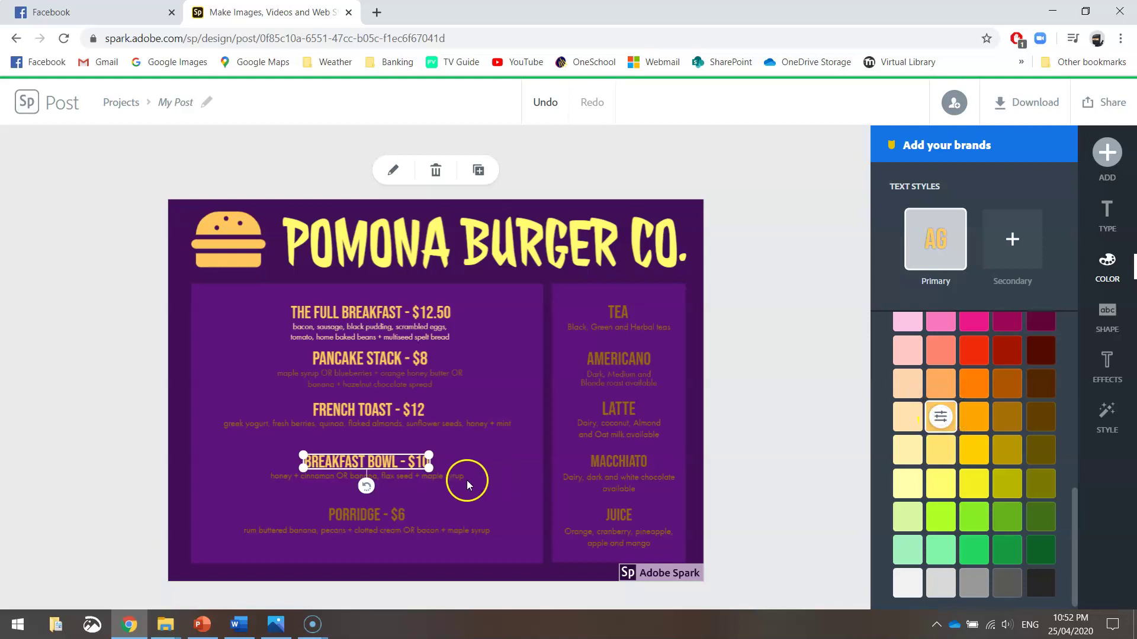
left_click(375, 517)
left_click(946, 418)
left_click(714, 402)
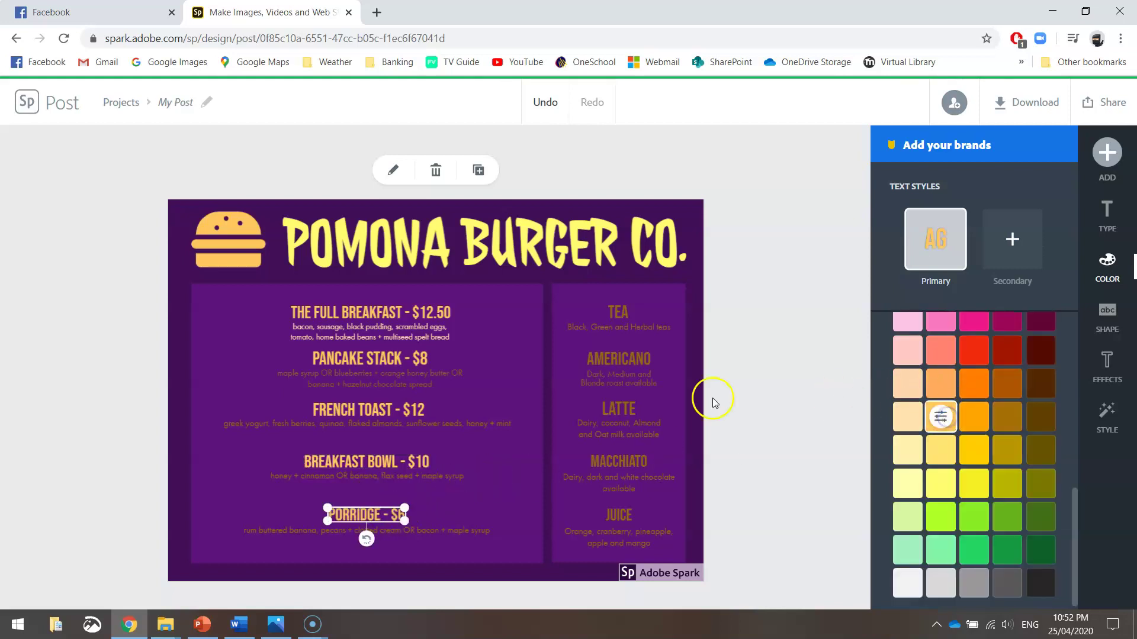
left_click(778, 296)
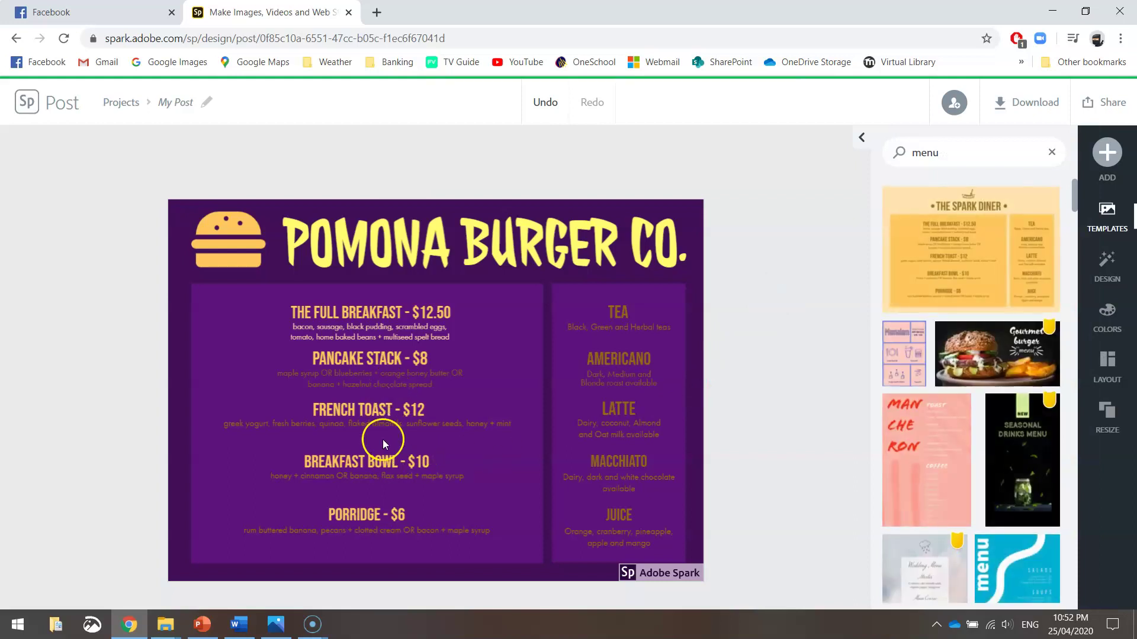
Recolour the descriptions under Pancake Stack, French Toast, Breakfast Bowl and Porridge pale cream-orange to match the first description
left_click(369, 386)
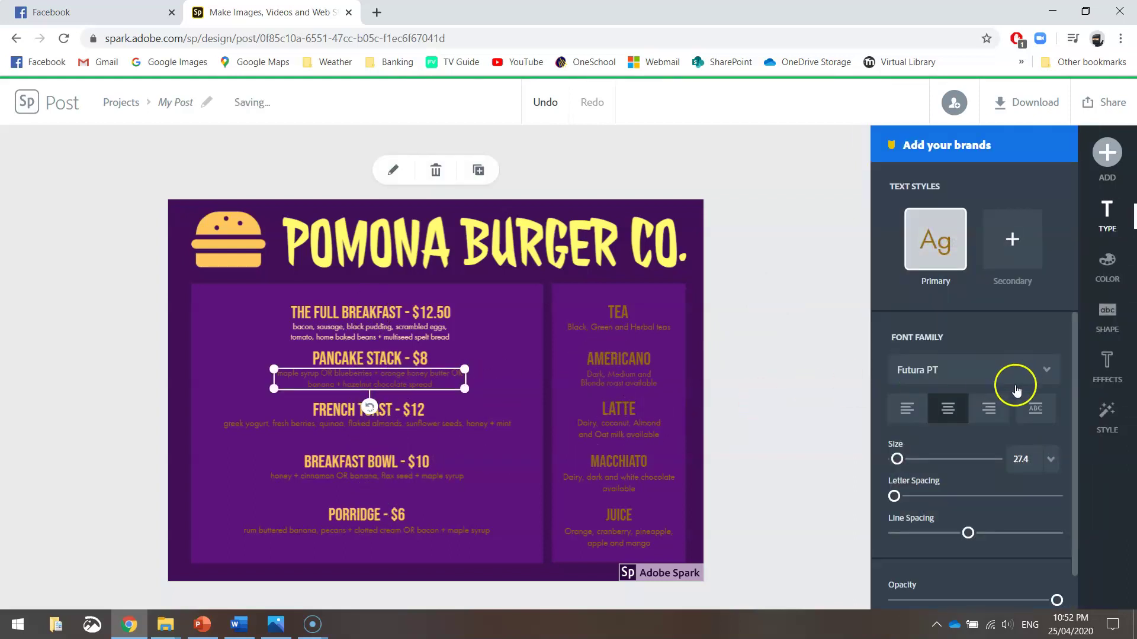
left_click(1103, 260)
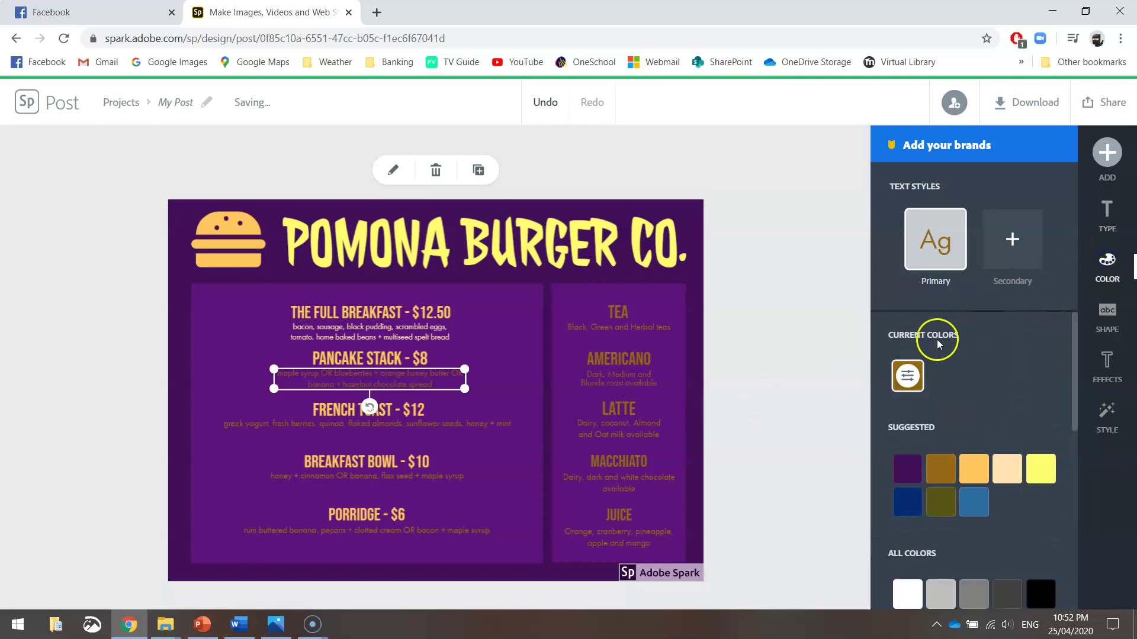
scroll(947, 495, "down", 5)
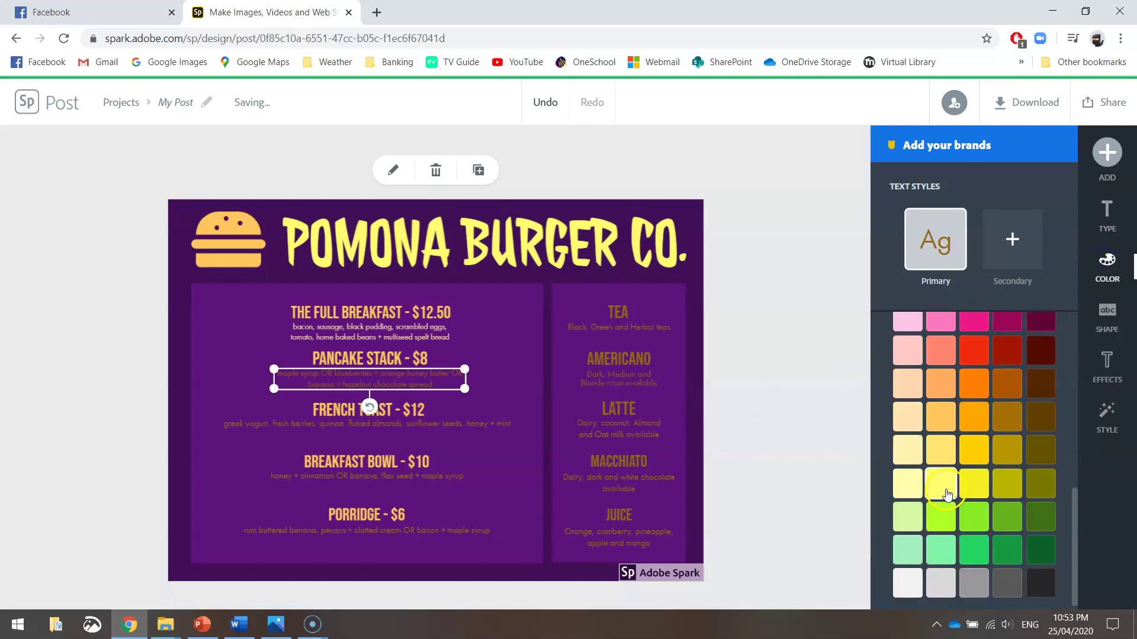
left_click(904, 451)
left_click(908, 416)
left_click(395, 425)
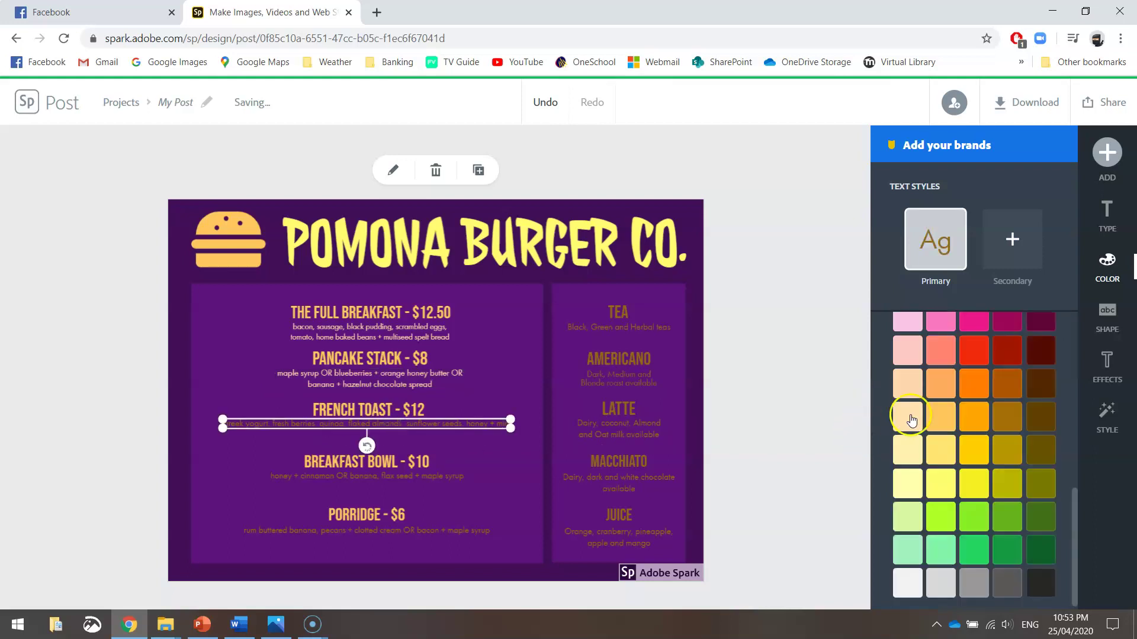
left_click(414, 476)
left_click(907, 416)
left_click(430, 529)
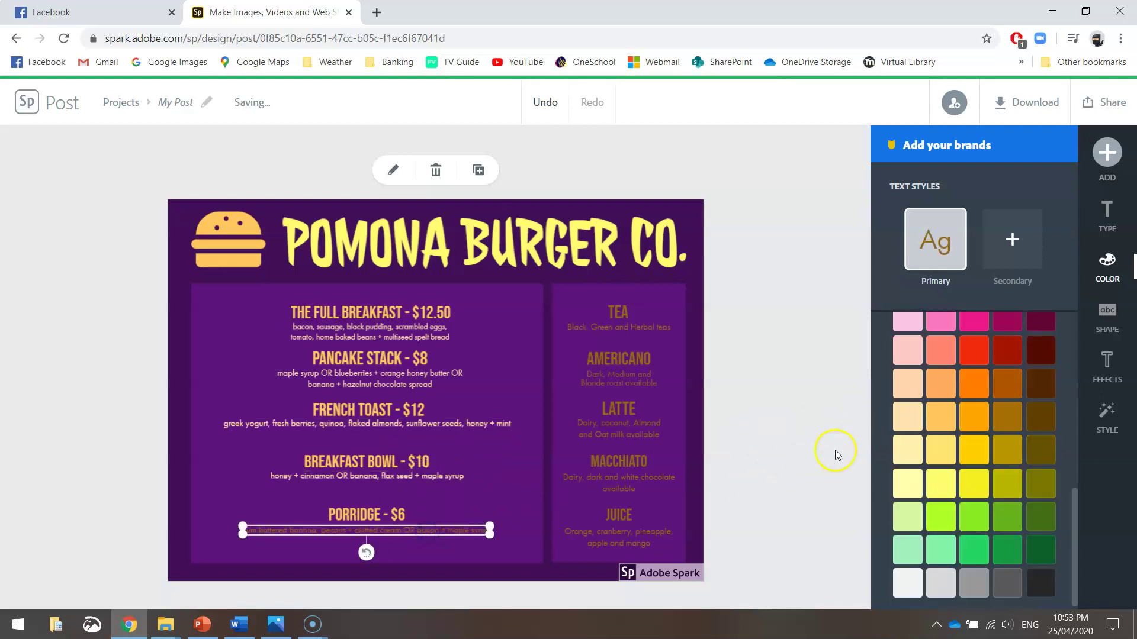
left_click(907, 417)
left_click(785, 502)
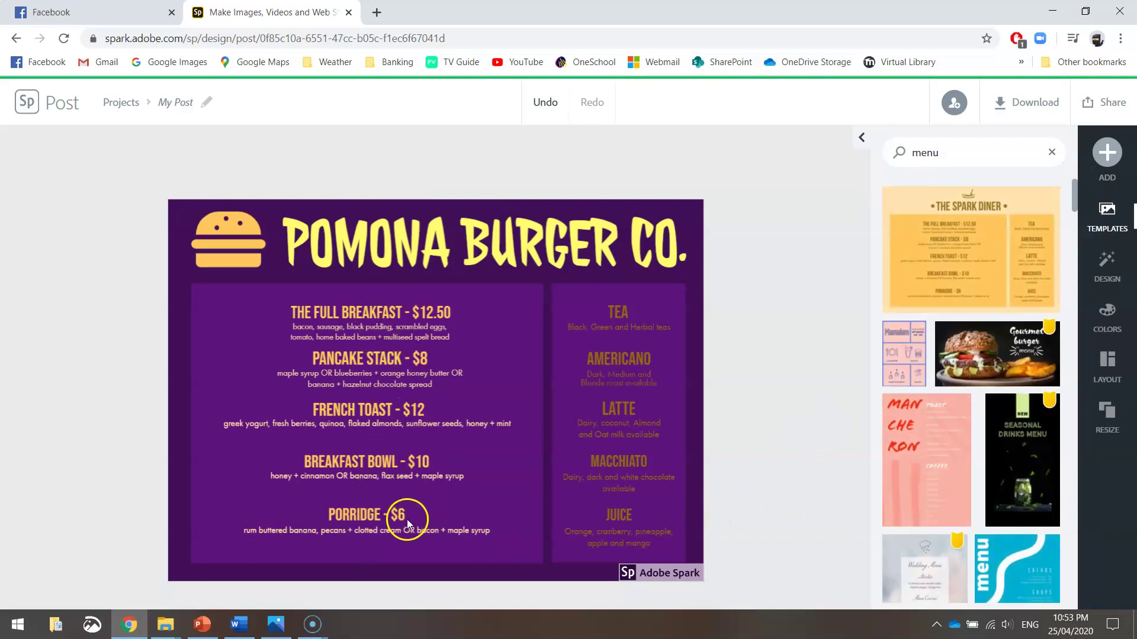
Copy "The Classic - 10.5" from the Word menu and replace "The Full Breakfast" heading text in the Adobe Spark design with it
left_click(238, 624)
left_click_drag(336, 218, 420, 218)
key("ctrl+c")
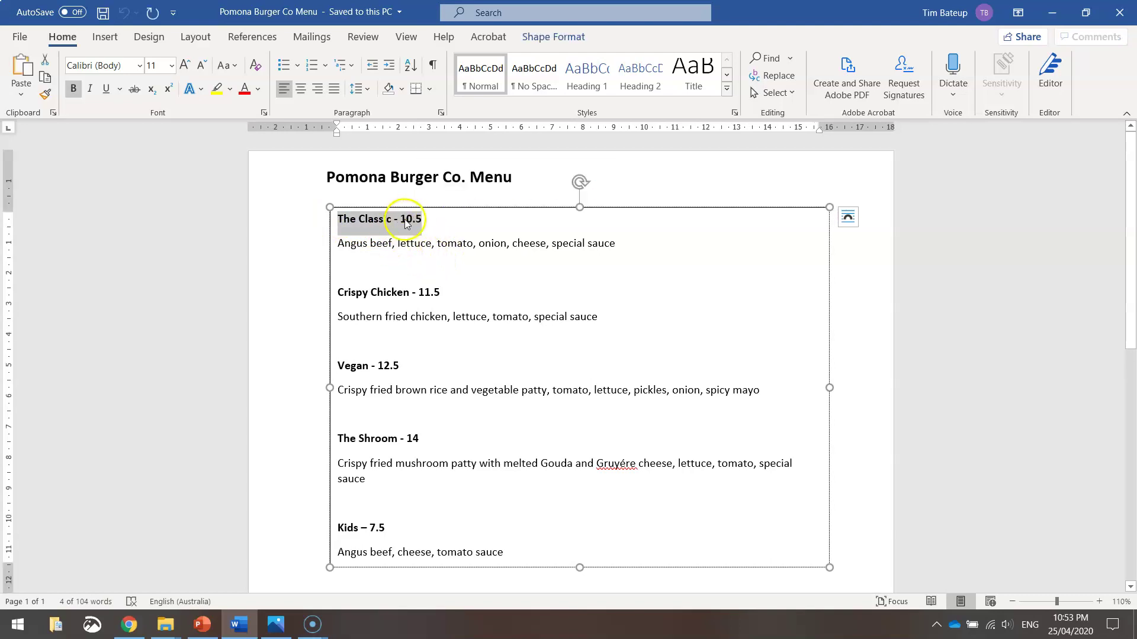
key("alt+Tab")
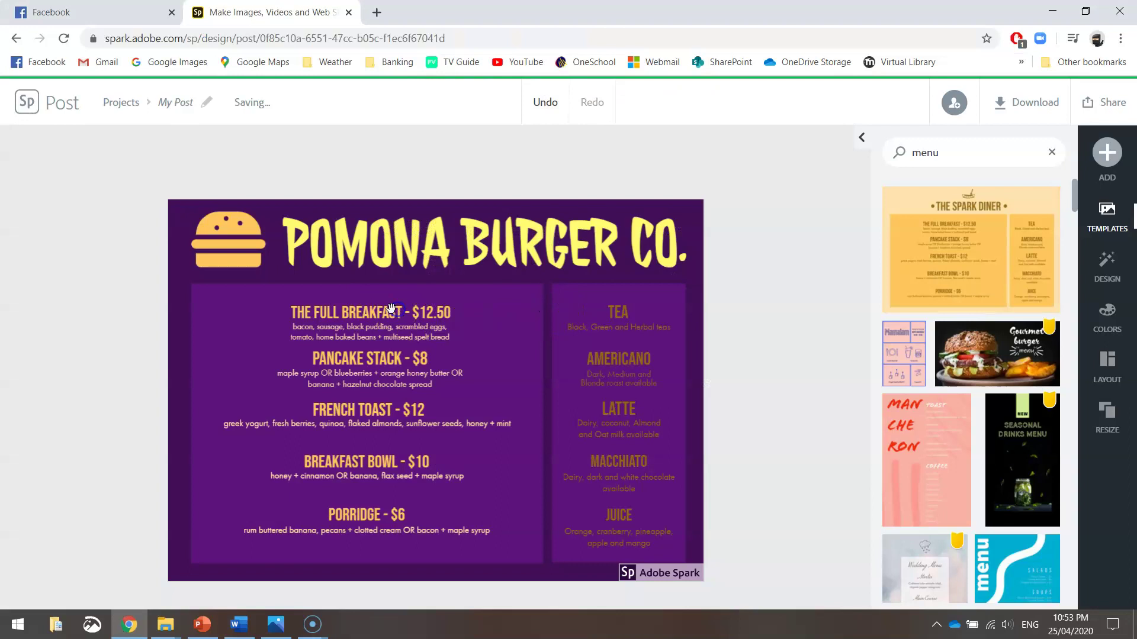
left_click(396, 309)
left_click(396, 171)
left_click_drag(482, 284, 346, 249)
key("ctrl+v")
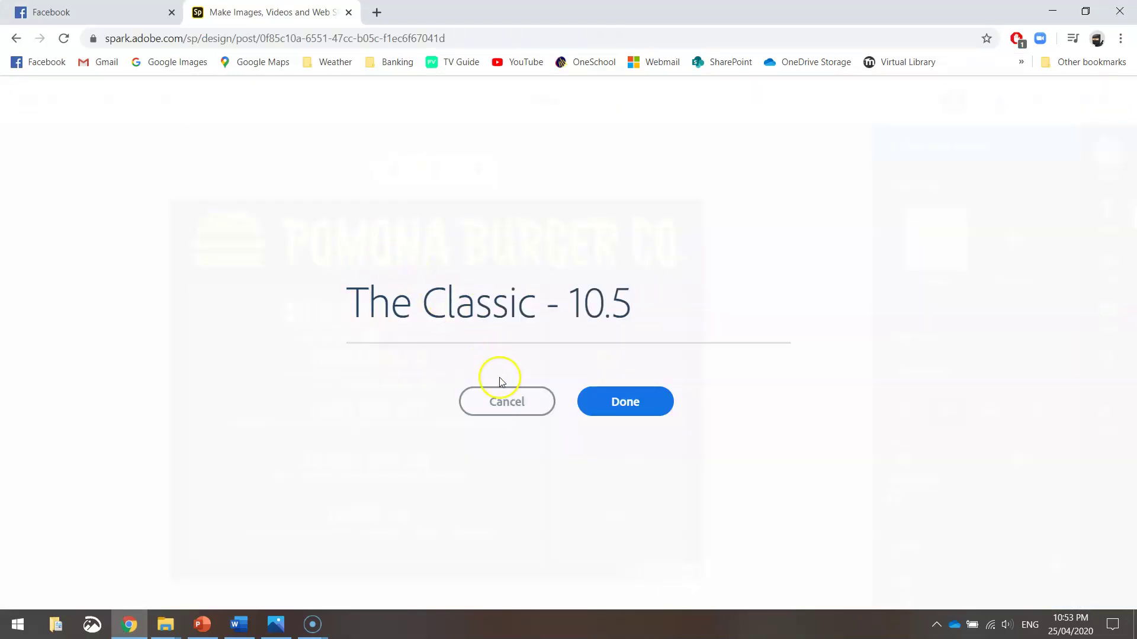
left_click(625, 399)
Copy "Angus beef, lettuce, tomato, onion, cheese, special sauce" from the Word menu and replace the description under The Classic in Adobe Spark
key("alt+Tab")
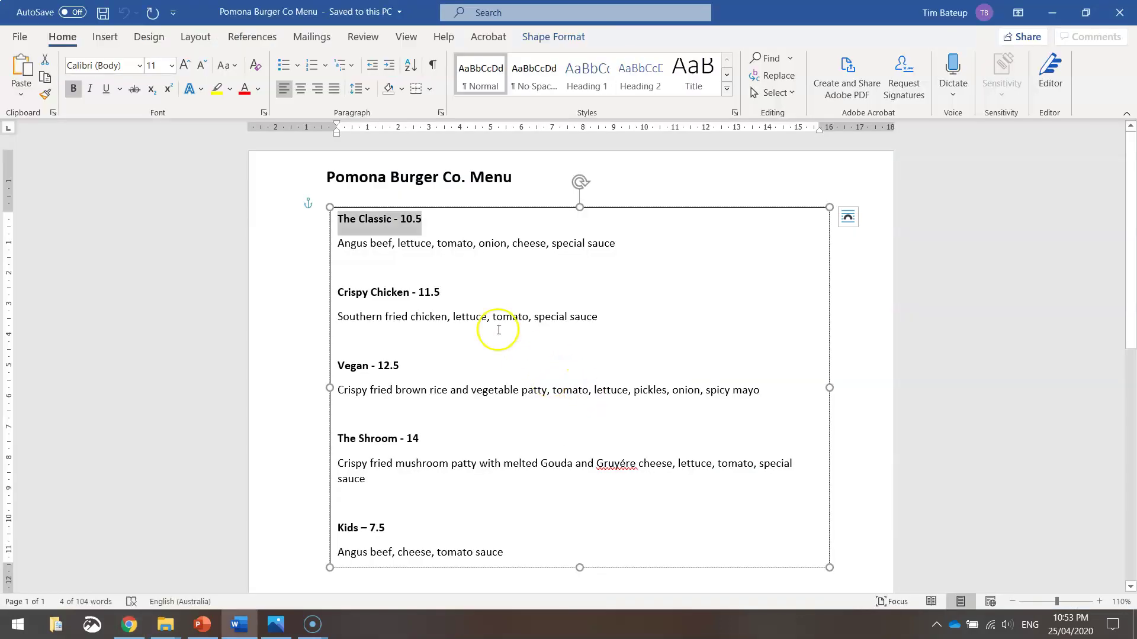
left_click_drag(339, 242, 631, 248)
key("ctrl+c")
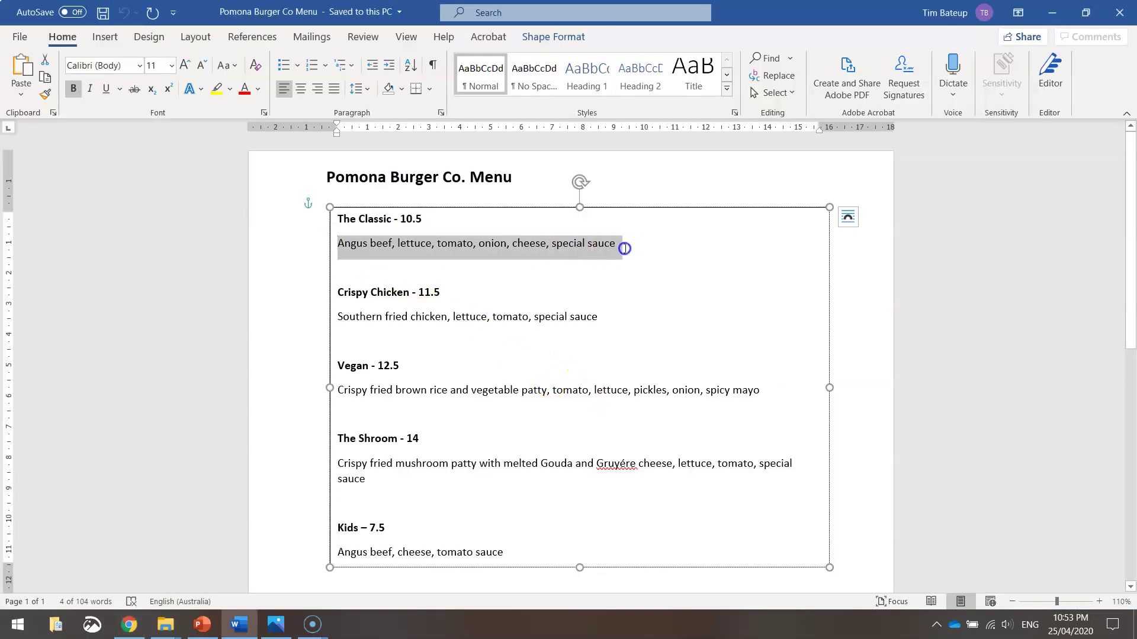
key("alt+Tab")
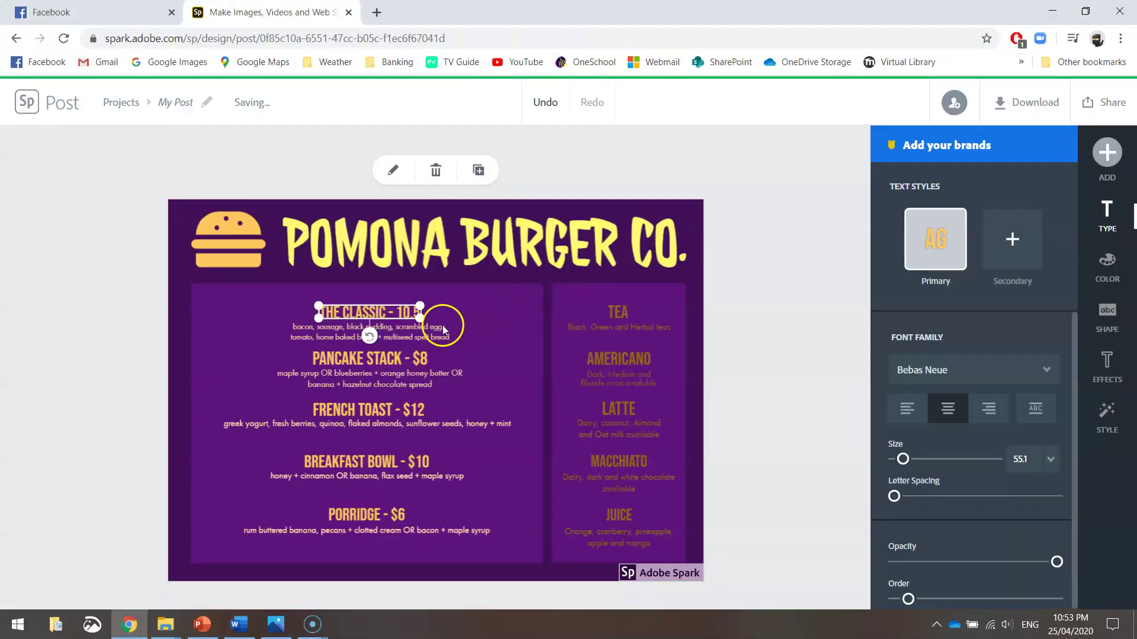
left_click(329, 332)
left_click(392, 170)
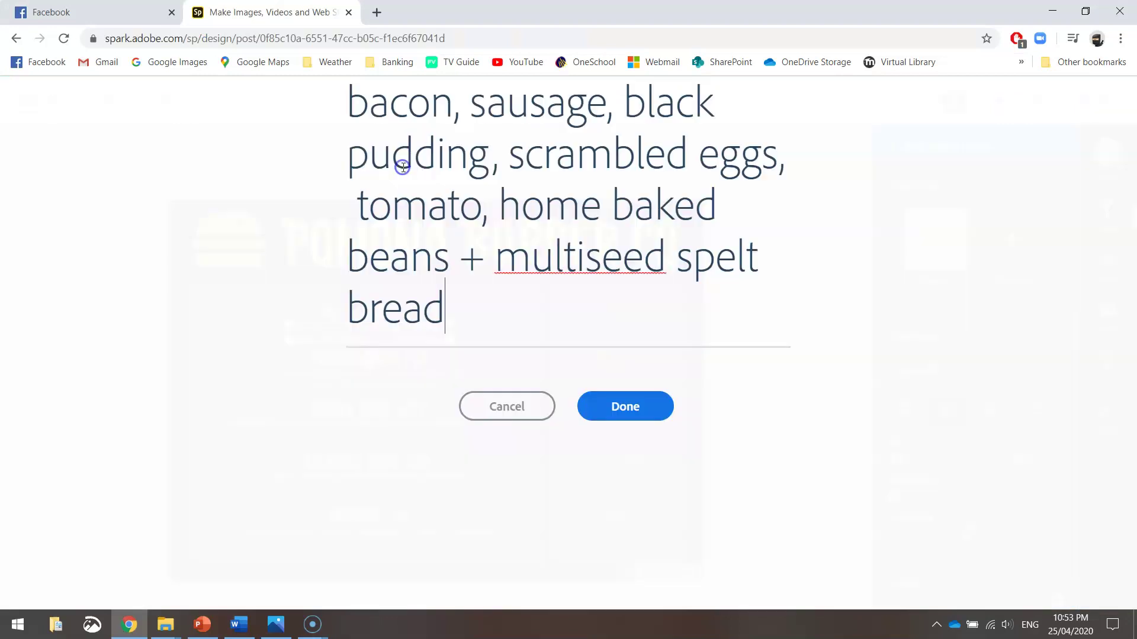
left_click_drag(507, 328, 247, 52)
key("ctrl+v")
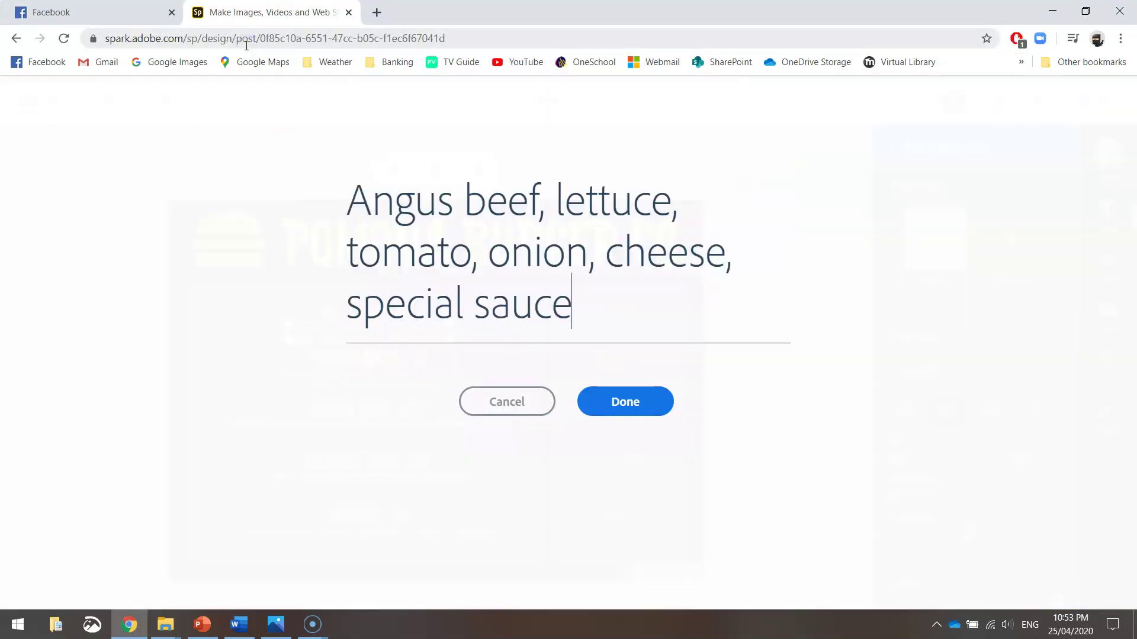
left_click(635, 401)
left_click(711, 311)
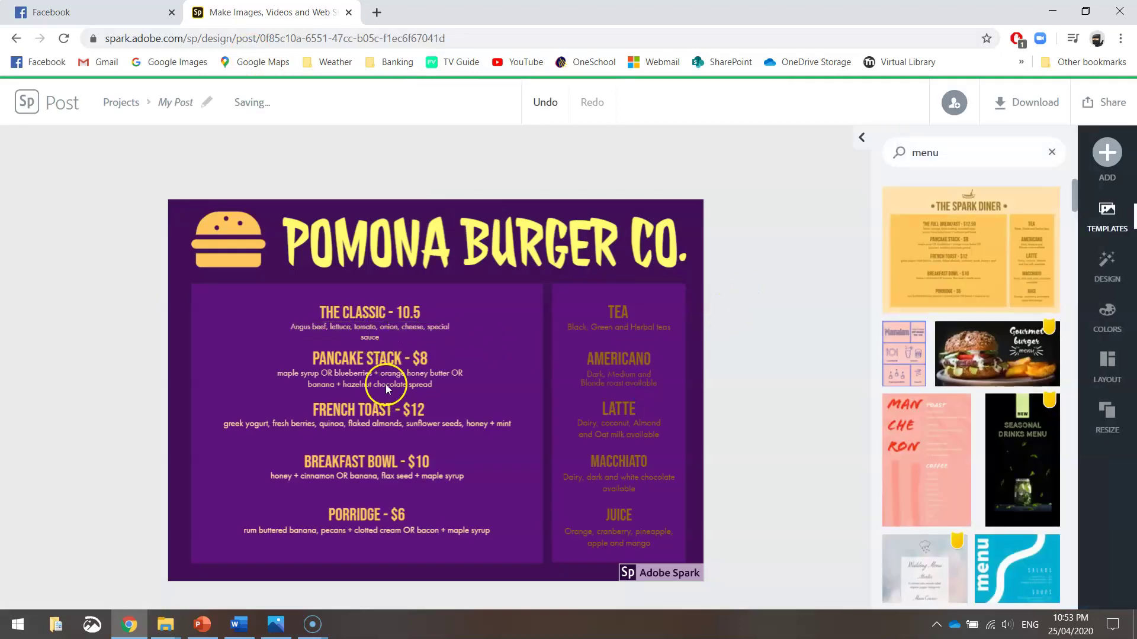
Copy "Southern fried chicken, lettuce, tomato, special sauce" from the Word menu and replace the Pancake Stack description in Adobe Spark with it
left_click(385, 385)
key("alt+Tab")
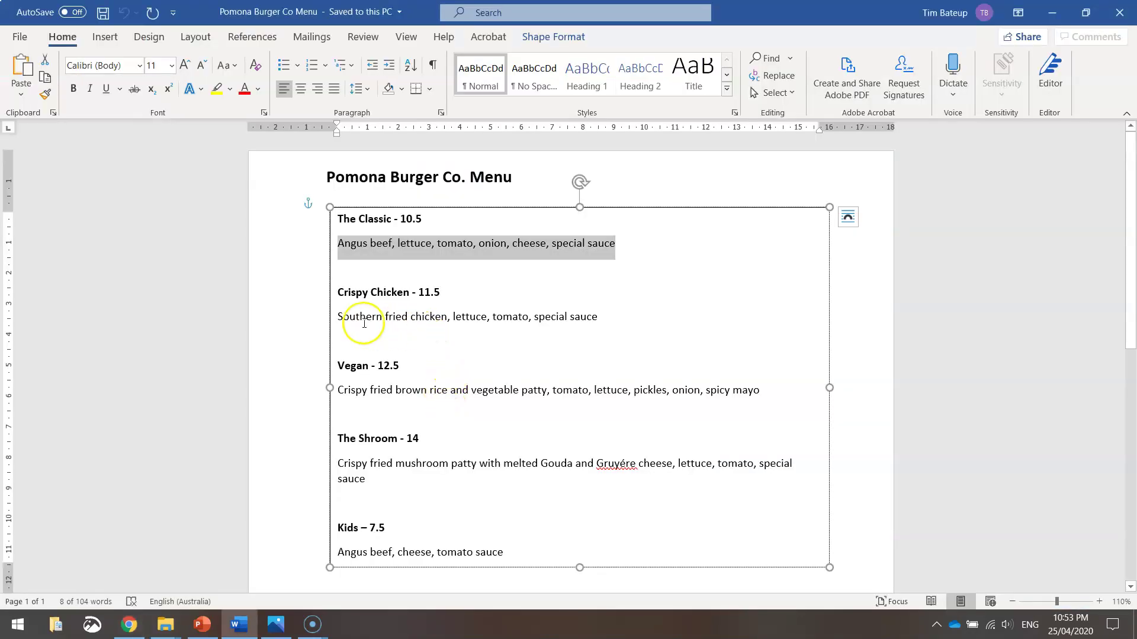
left_click_drag(338, 316, 589, 318)
key("ctrl+c")
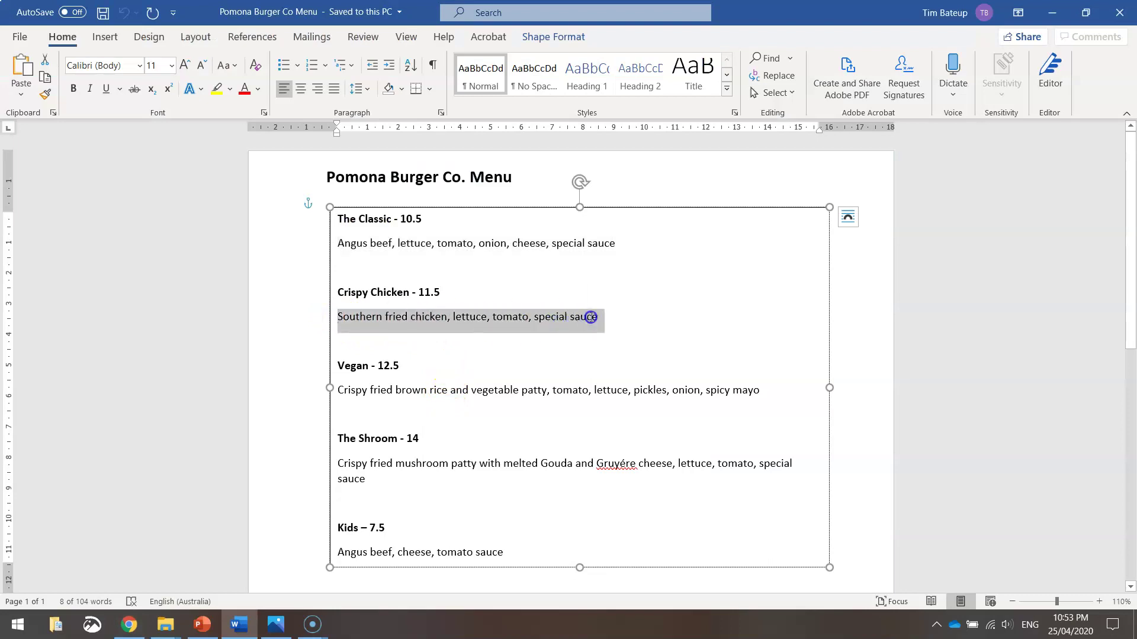
key("alt+Tab")
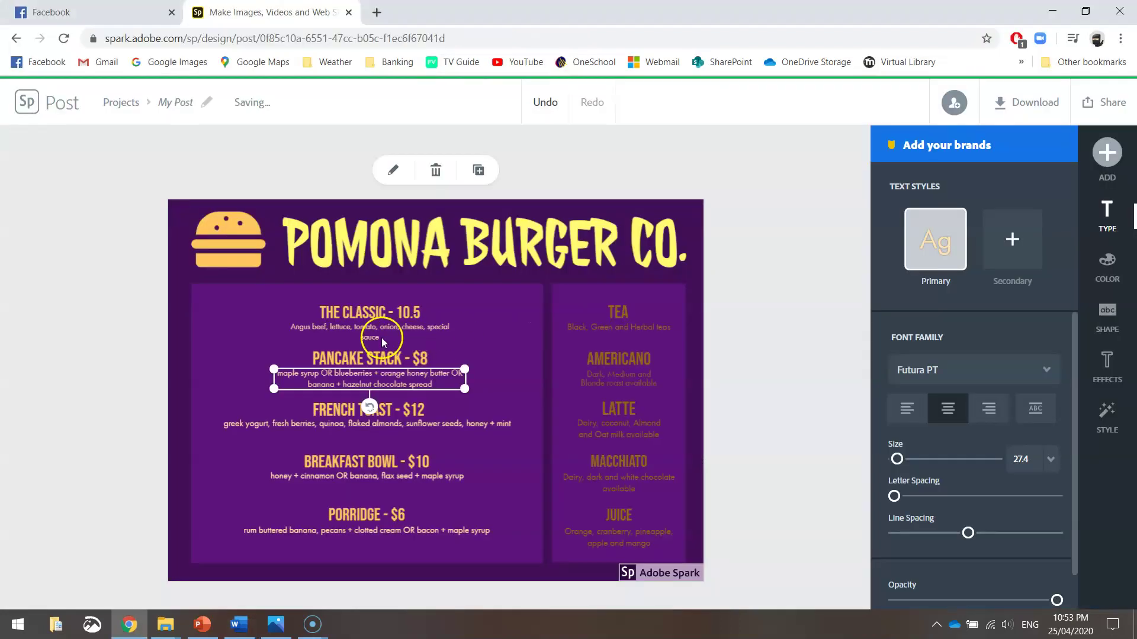
left_click(395, 170)
key("ctrl+a")
key("ctrl+v")
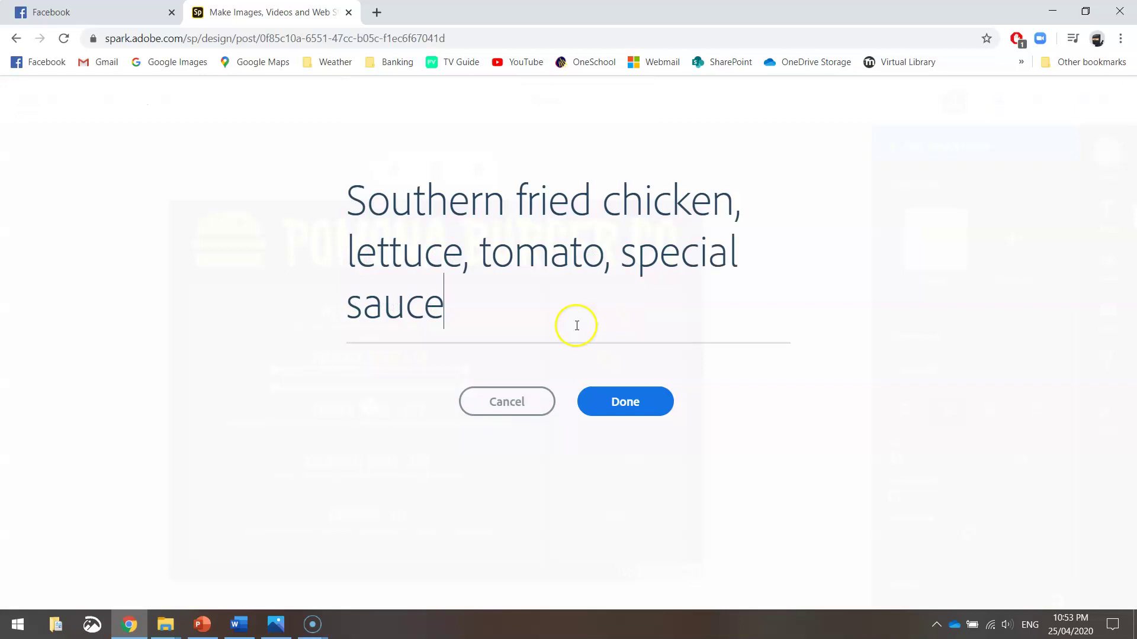
left_click(625, 406)
Copy "Crispy Chicken - 11.5" from the Word menu and replace the "Pancake Stack - $8" heading text in the Adobe Spark design with it
left_click(332, 357)
key("alt+Tab")
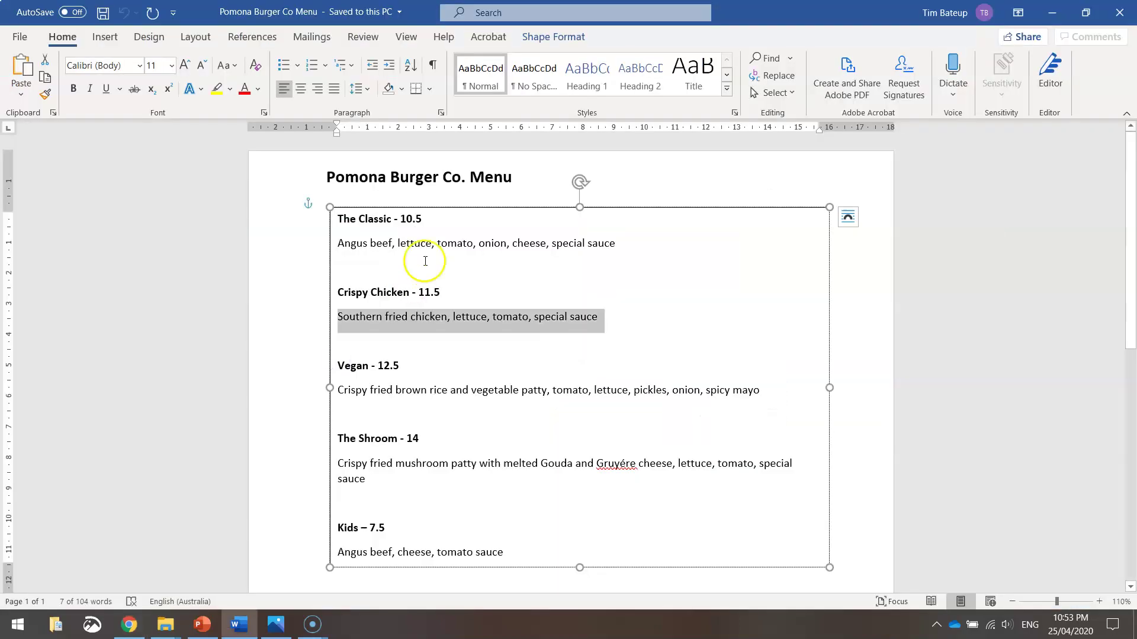
left_click_drag(337, 292, 448, 293)
key("ctrl+c")
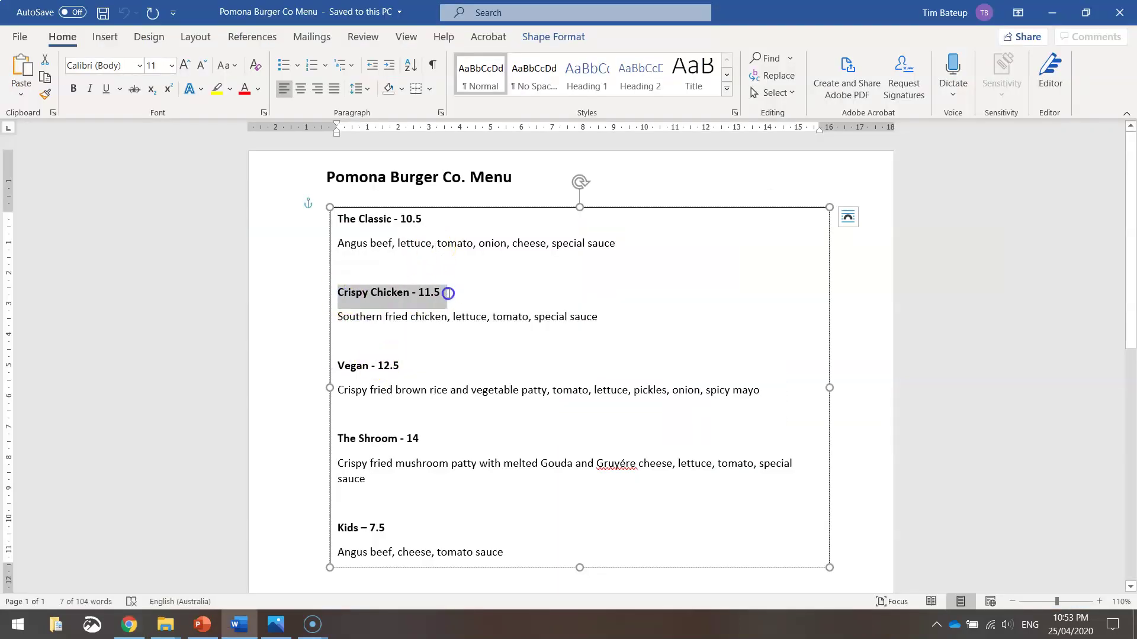
key("alt+Tab")
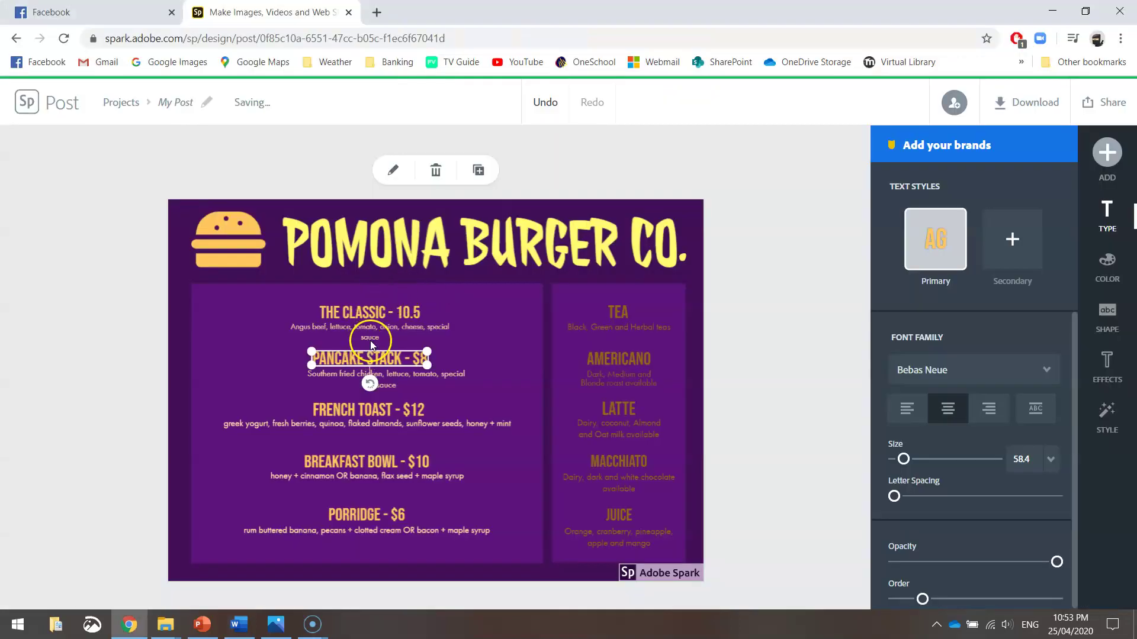
left_click(401, 178)
triple_click(440, 304)
key("ctrl+v")
left_click(624, 405)
left_click(794, 316)
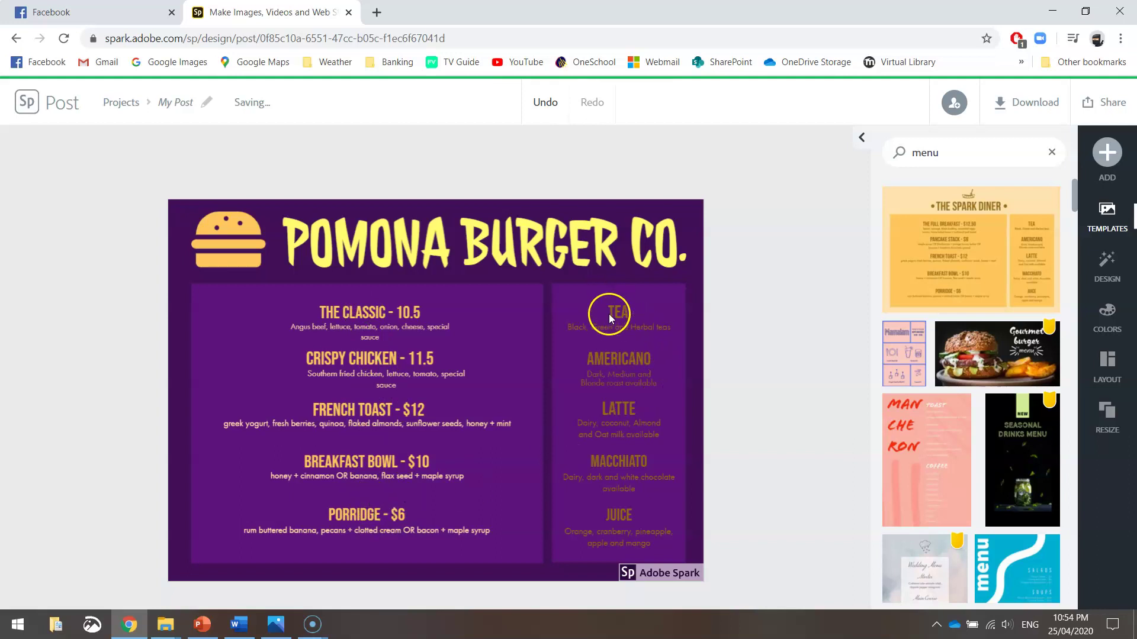
Review the drinks and burger lists in the Word menu, and return to the Adobe Spark design
key("alt+Tab")
scroll(579, 427, "down", 8)
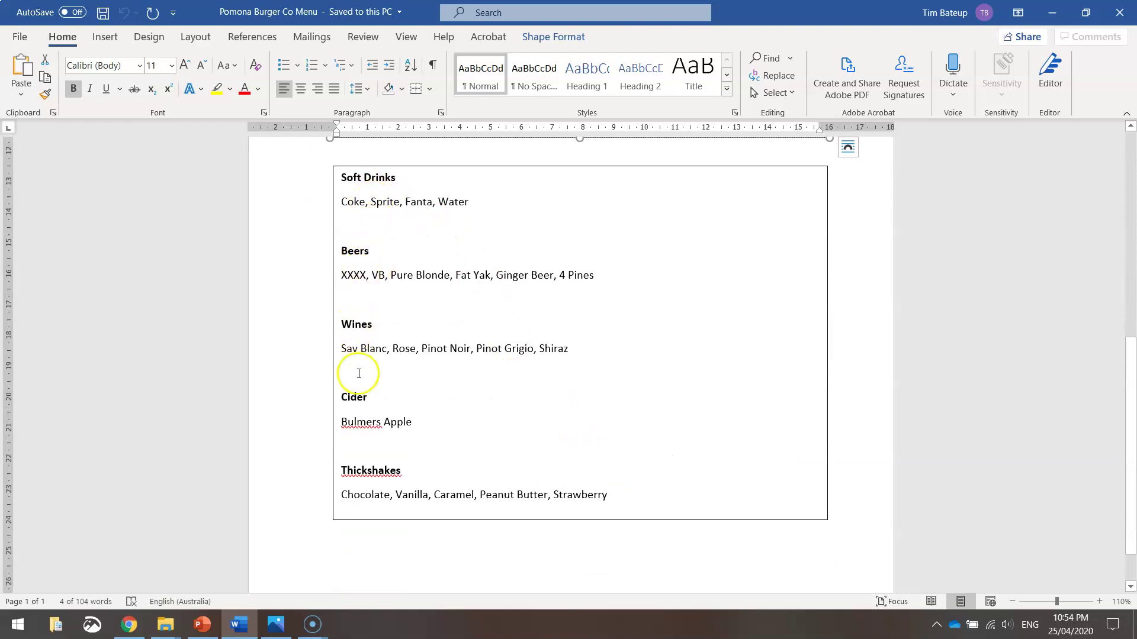
key("alt+Tab")
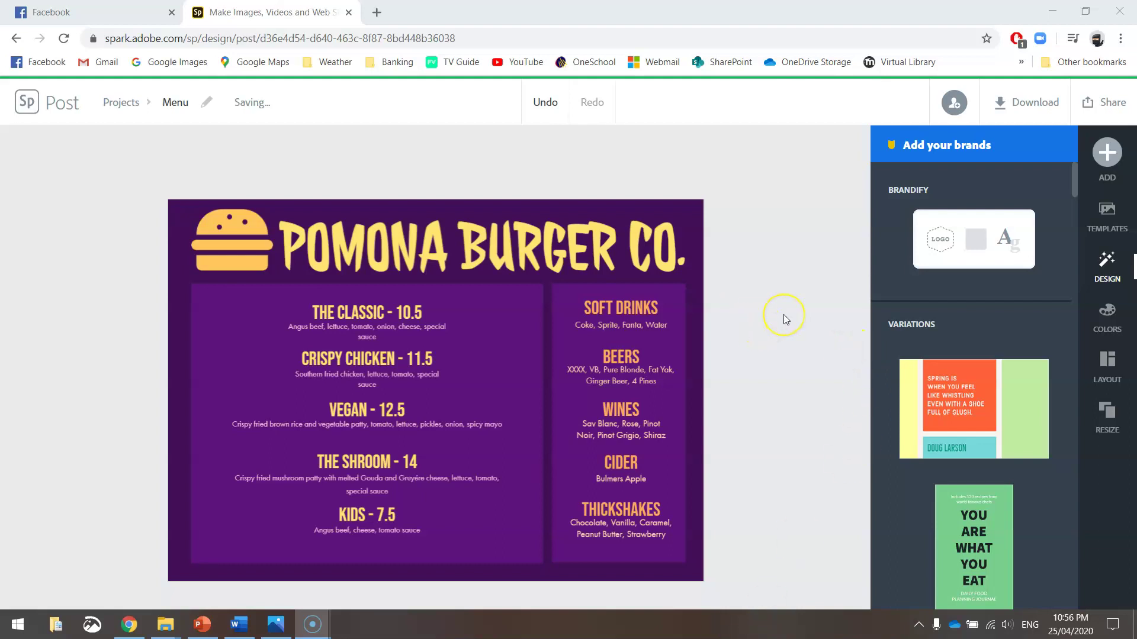
left_click(238, 625)
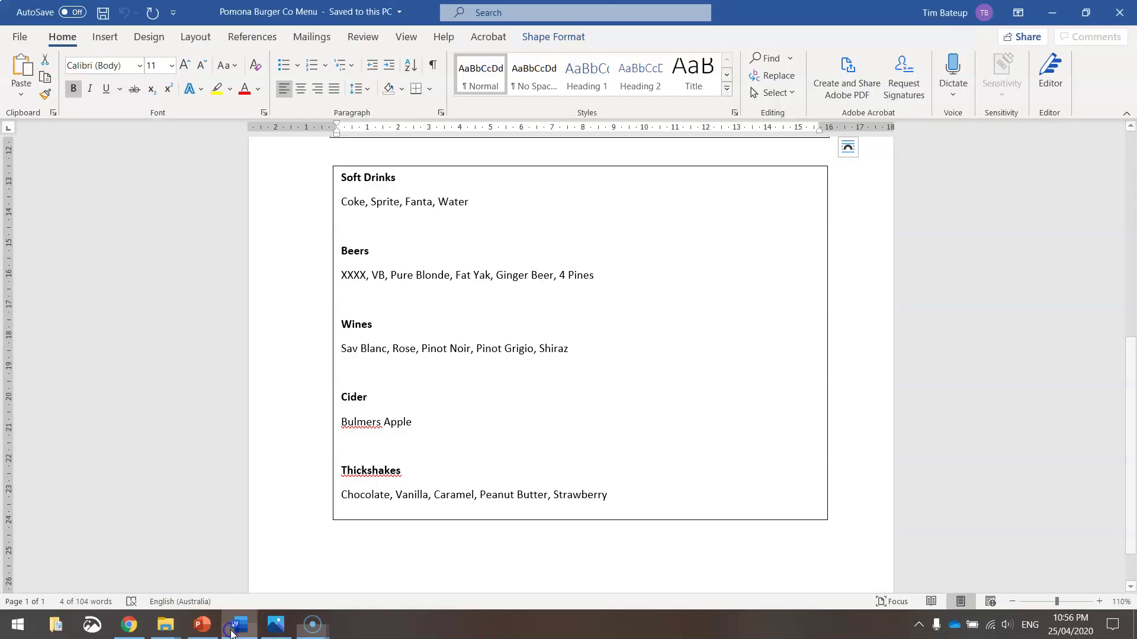
scroll(373, 527, "up", 10)
left_click(687, 349)
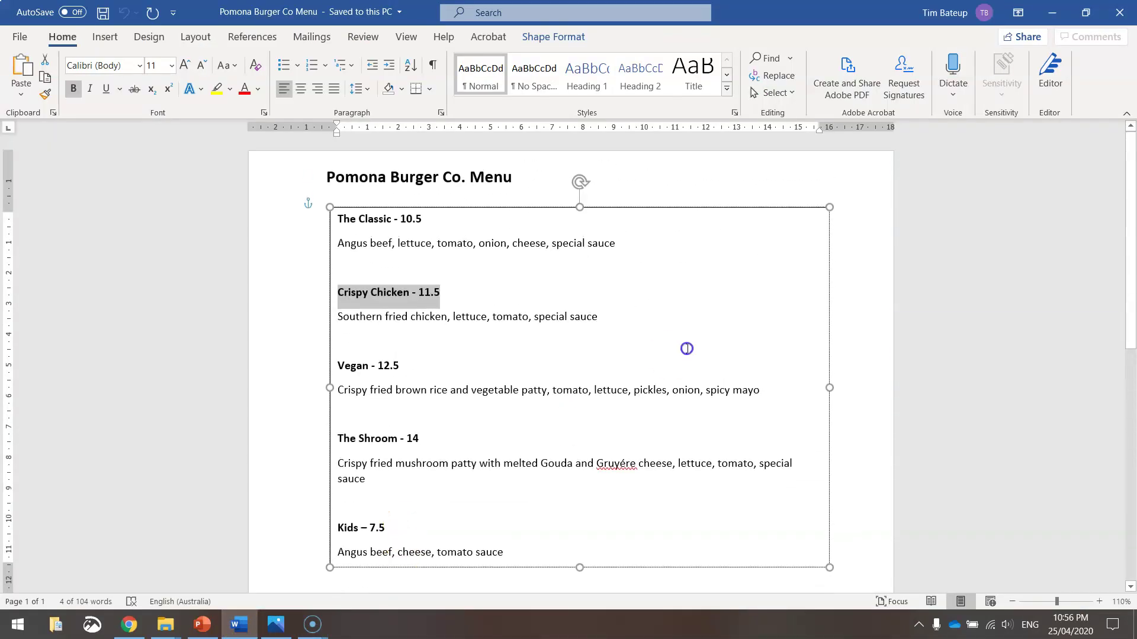
left_click(127, 625)
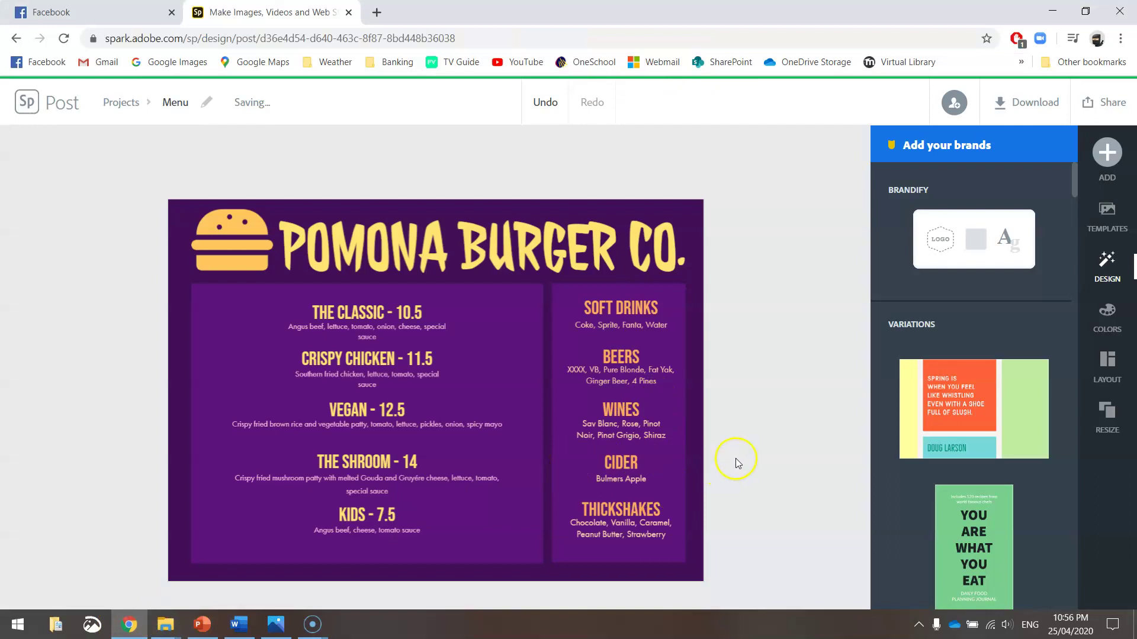
Nudge the descriptions under Thickshakes and Beers slightly down, away from their headings
left_click(647, 525)
left_click(737, 414)
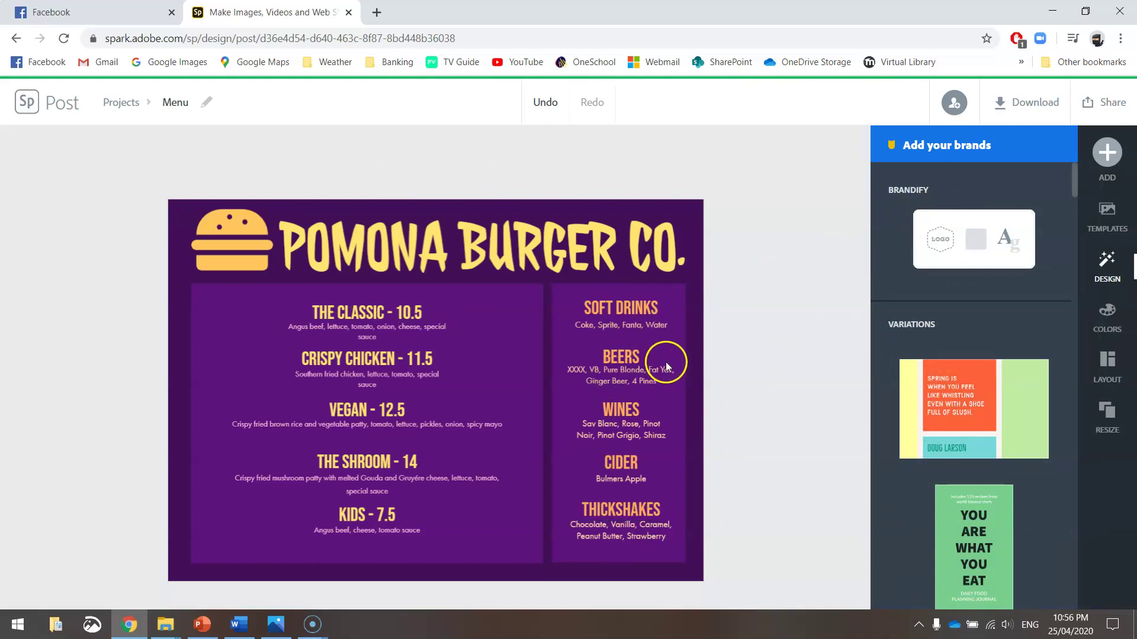
left_click(630, 381)
left_click(740, 341)
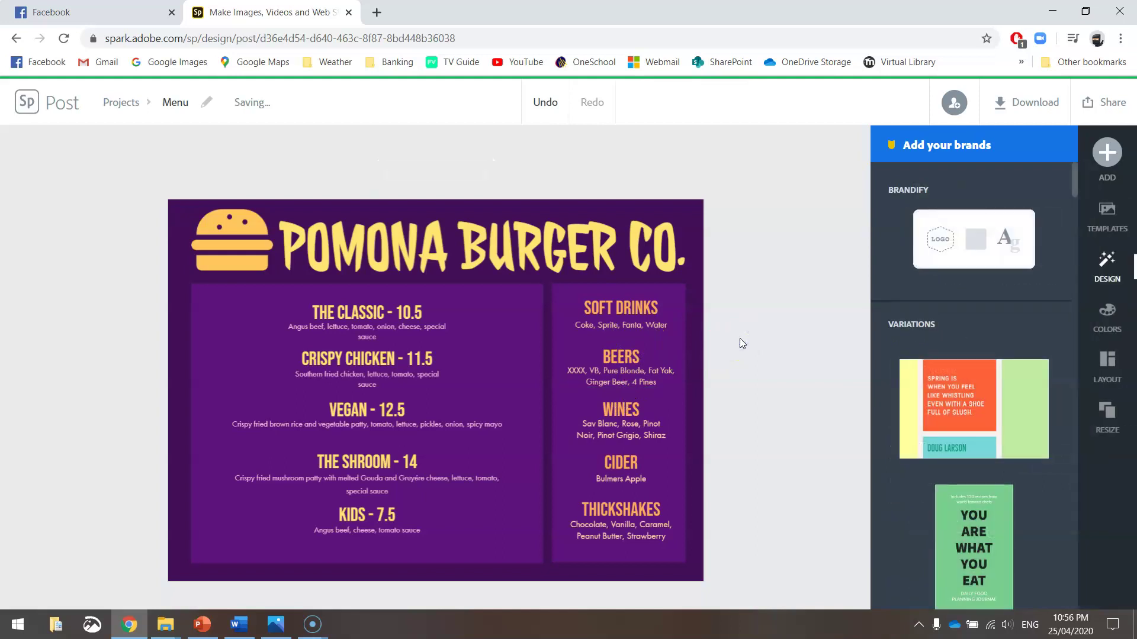
Download the finished menu design as a PNG with a solid color background
left_click(1034, 105)
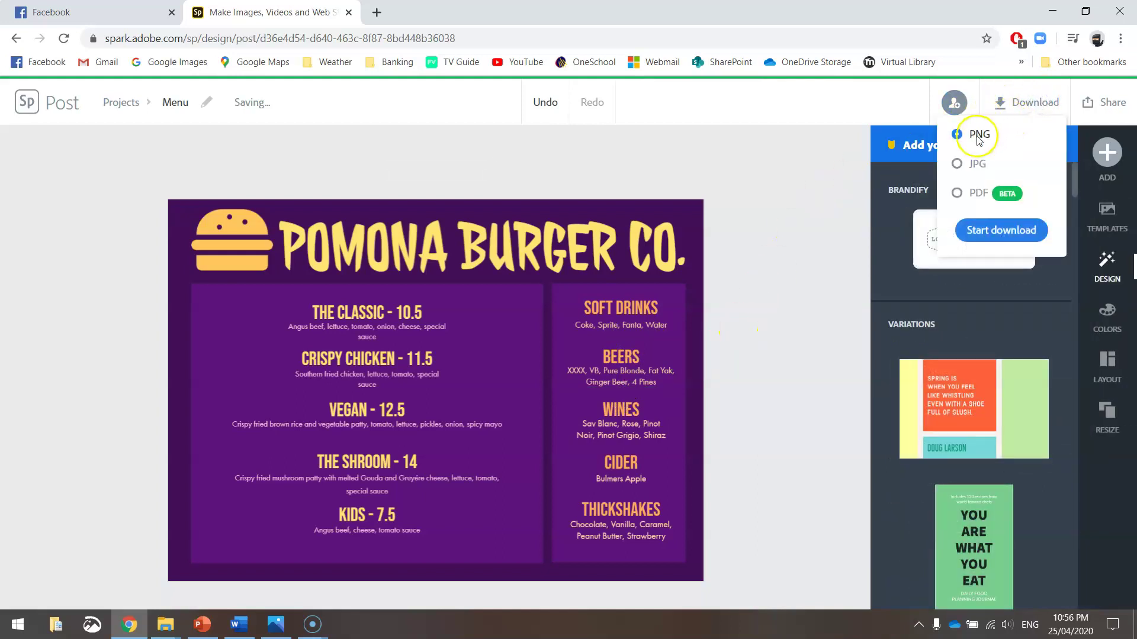
left_click(1000, 234)
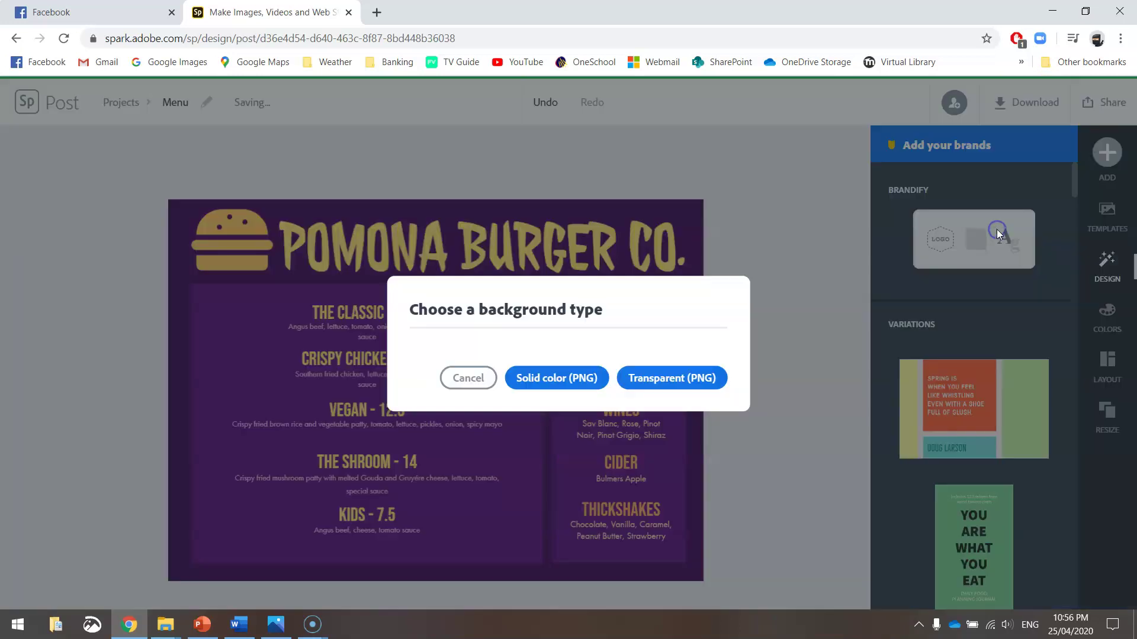
left_click(557, 379)
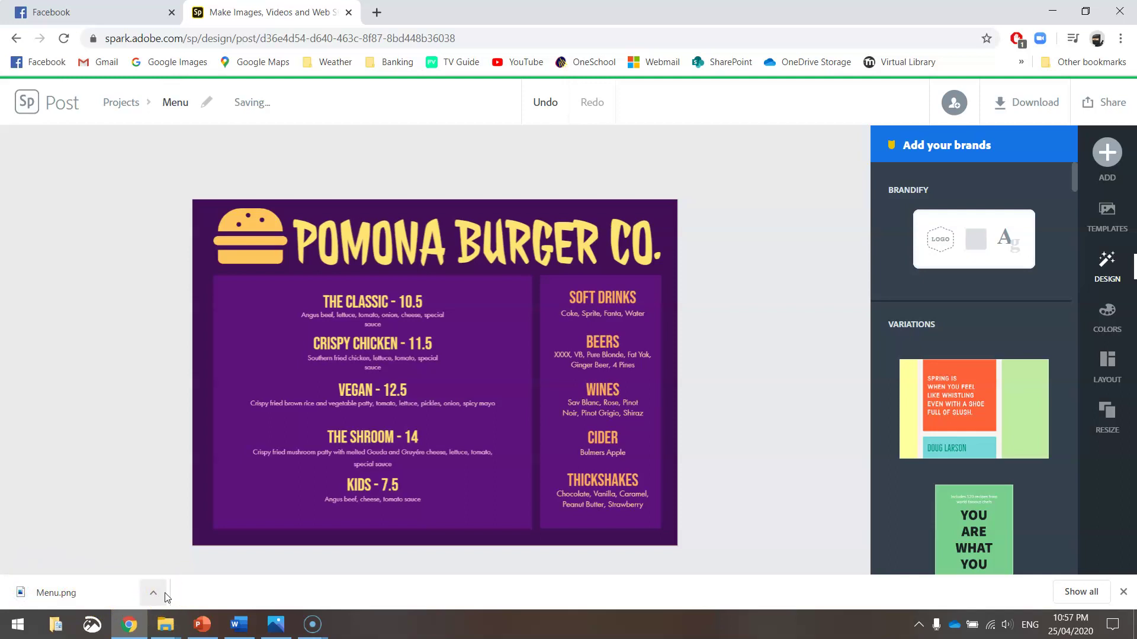
left_click(165, 520)
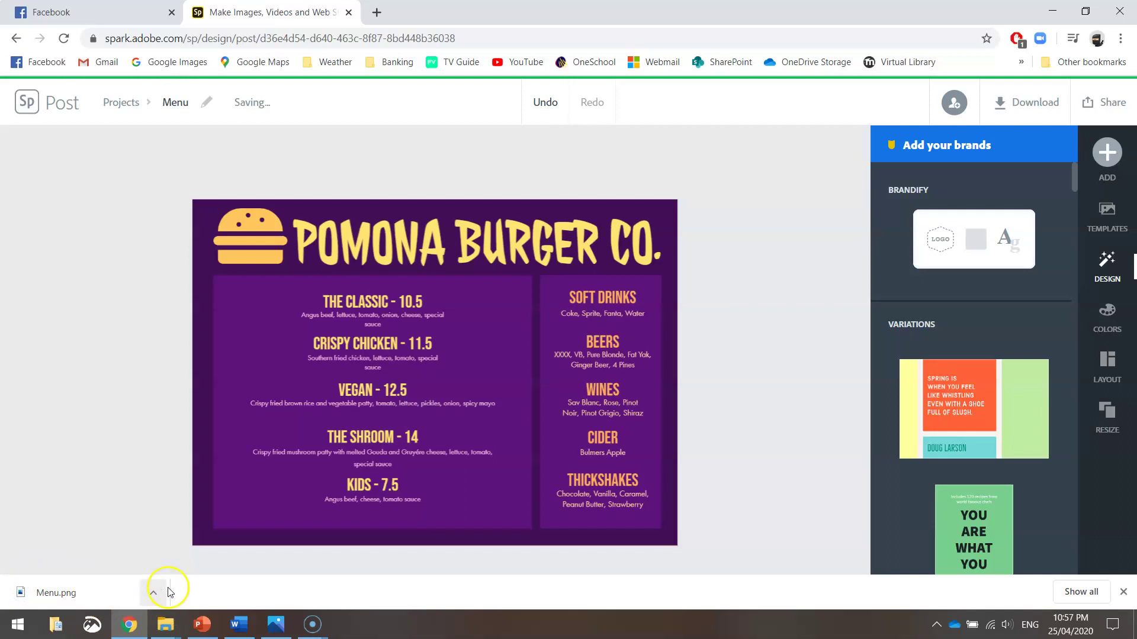